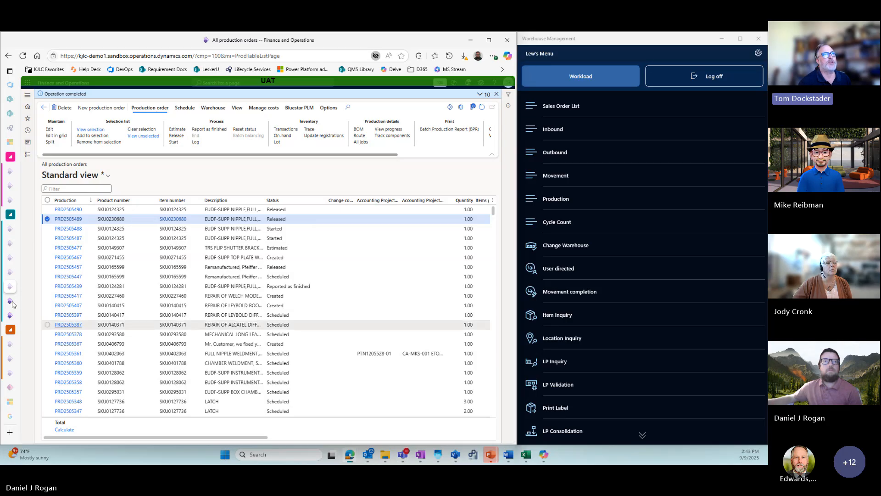
- View the job list on the Production floor execution page and return to the list of all production orders
mouse_move(13, 305)
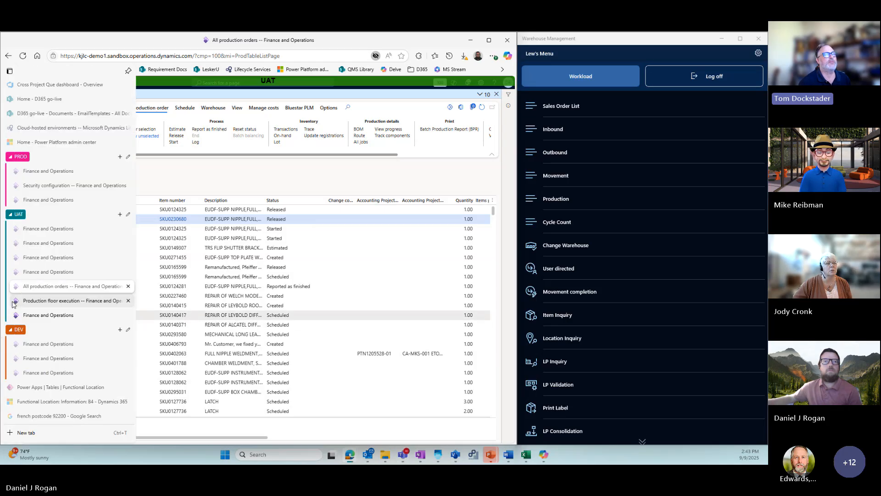
left_click(96, 303)
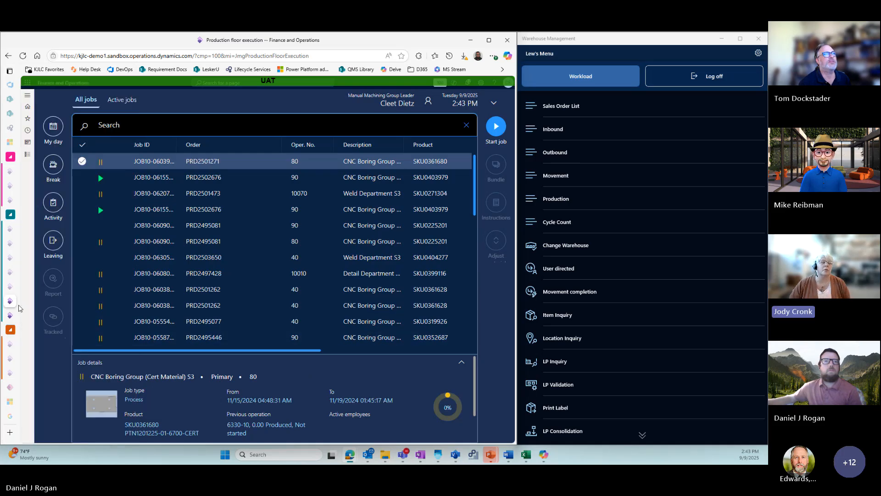
mouse_move(12, 288)
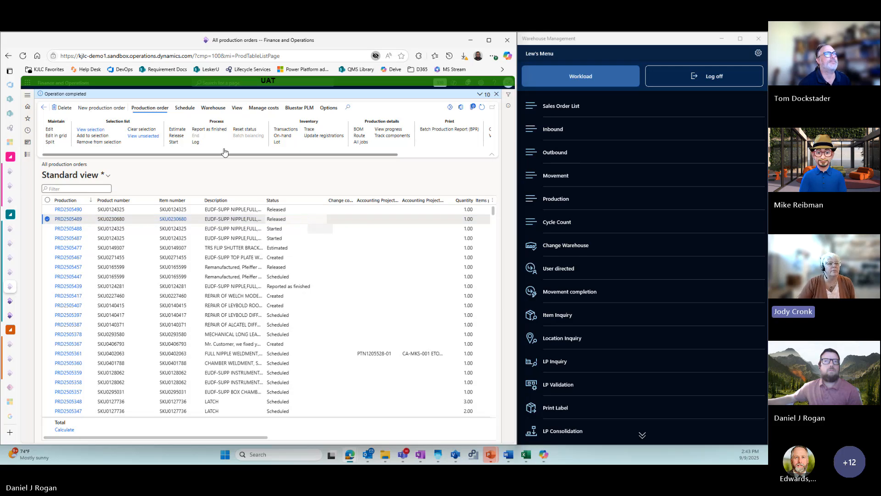
- Release the selected SKU0230680 production order to the warehouse and refresh its work details
left_click(213, 109)
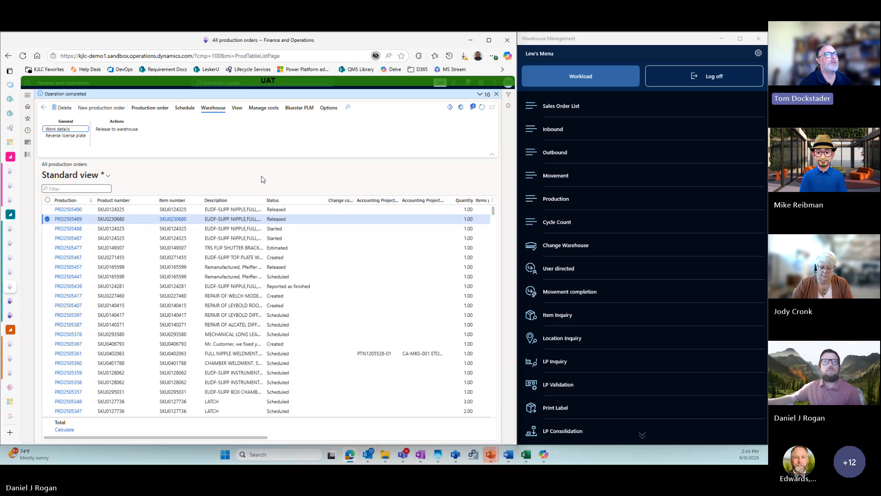
left_click(331, 220)
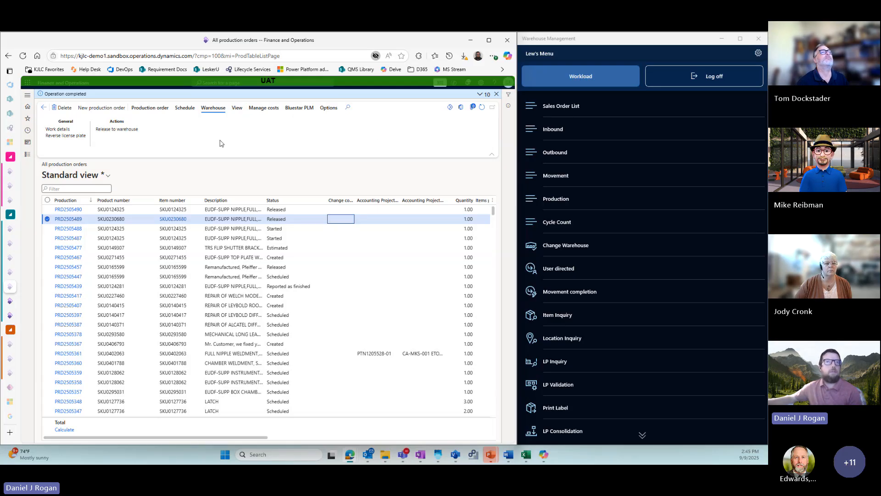
left_click(127, 133)
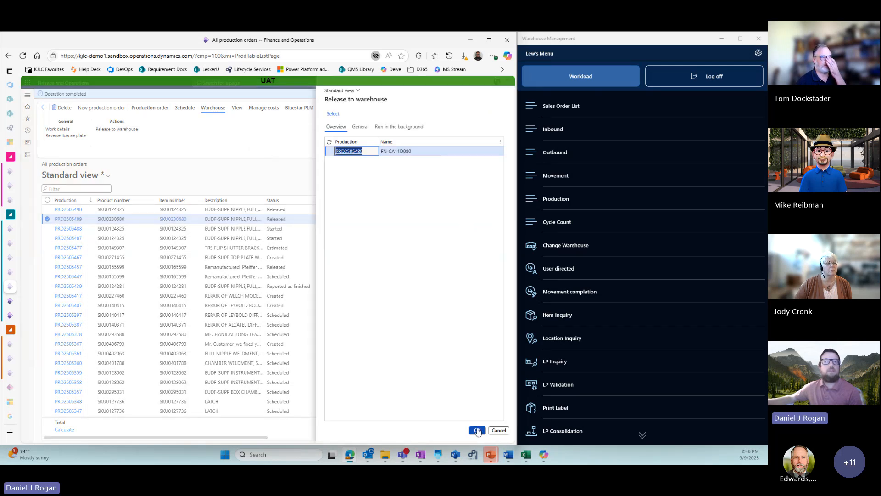
left_click(479, 431)
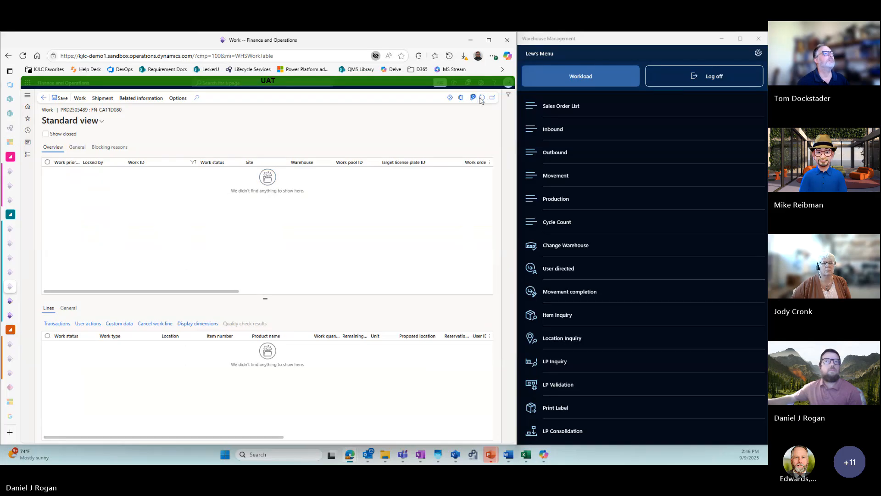
left_click(481, 100)
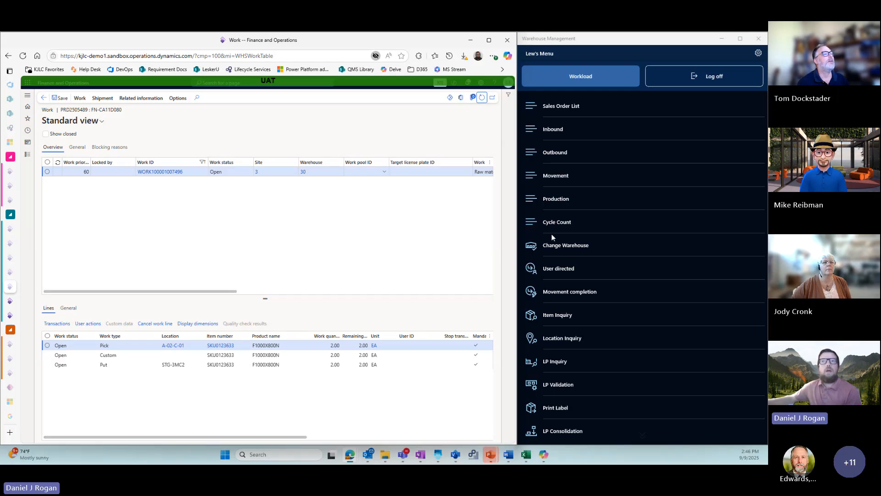
- Check which warehouse is set in the Warehouse Management app and leave the setting without changes
left_click(568, 246)
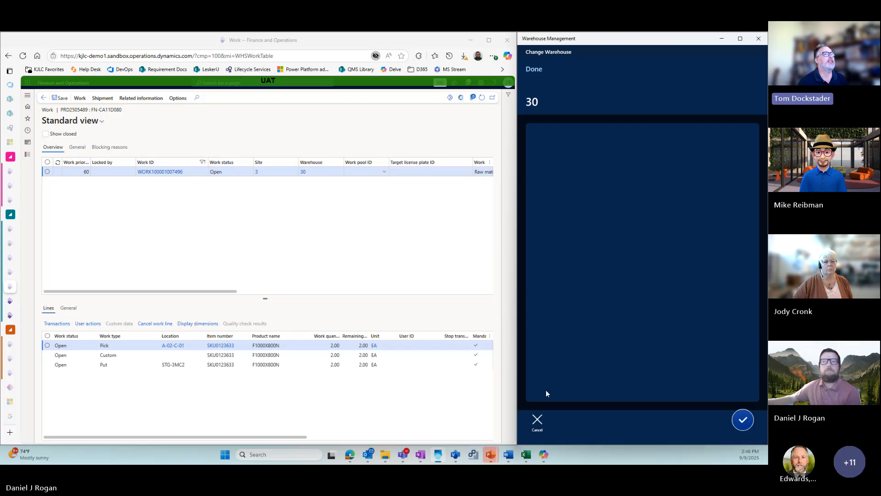
left_click(537, 423)
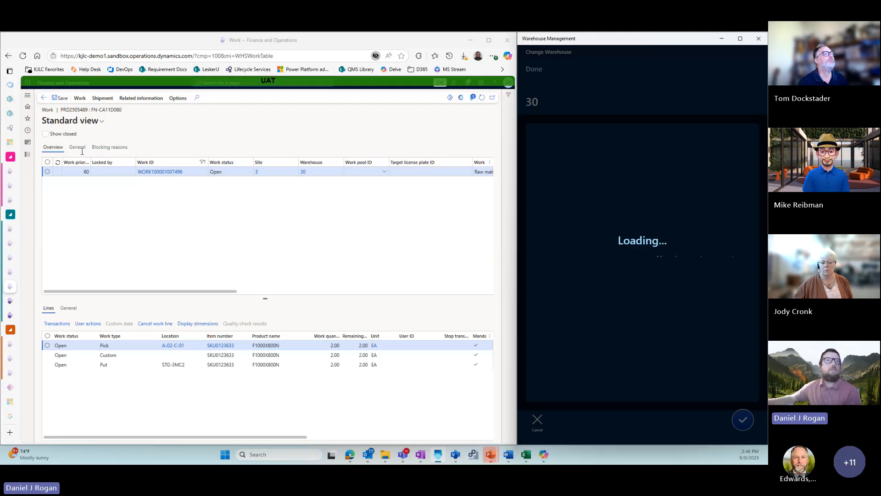
left_click(44, 98)
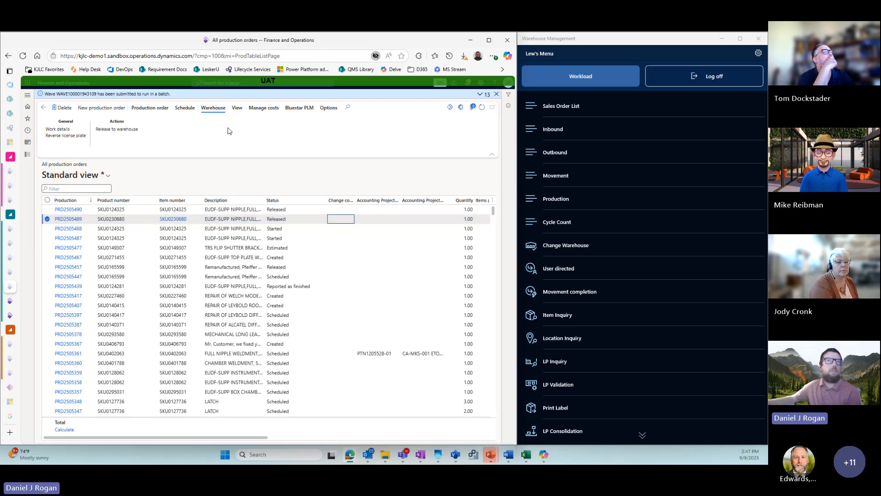
left_click(138, 129)
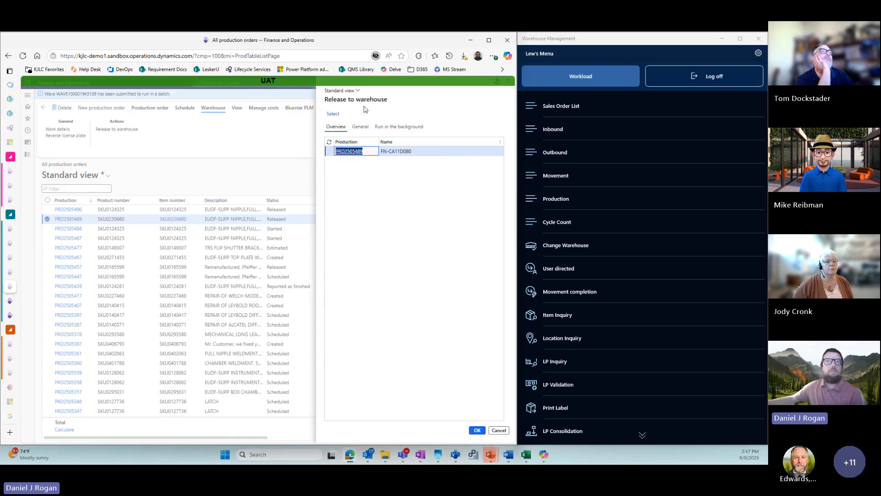
left_click(505, 432)
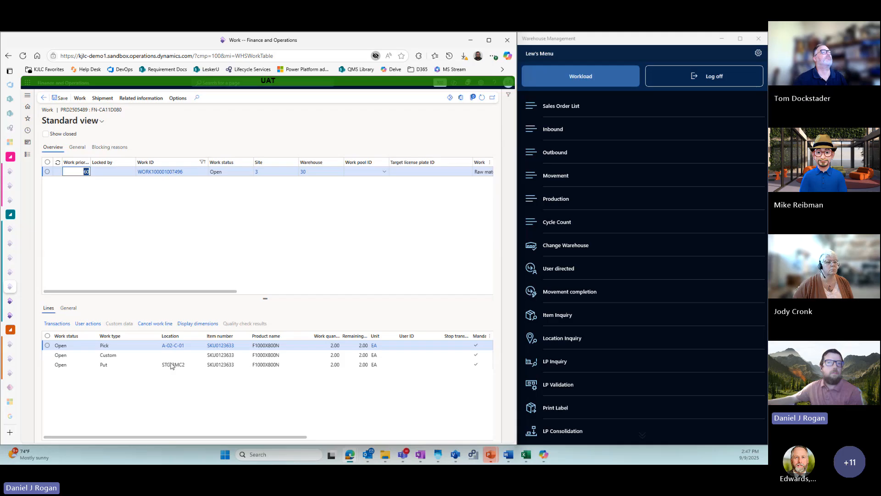
- Examine the put and pick locations on the work lines of the released production order
left_click(185, 364)
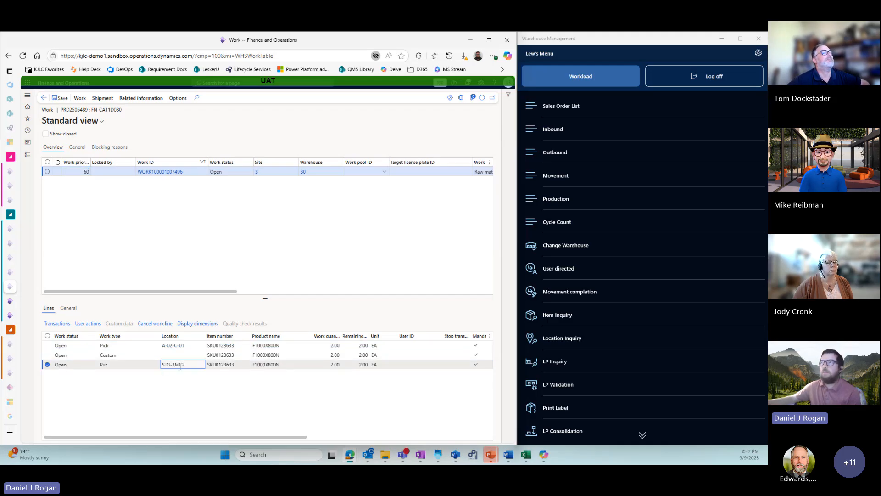
mouse_move(201, 367)
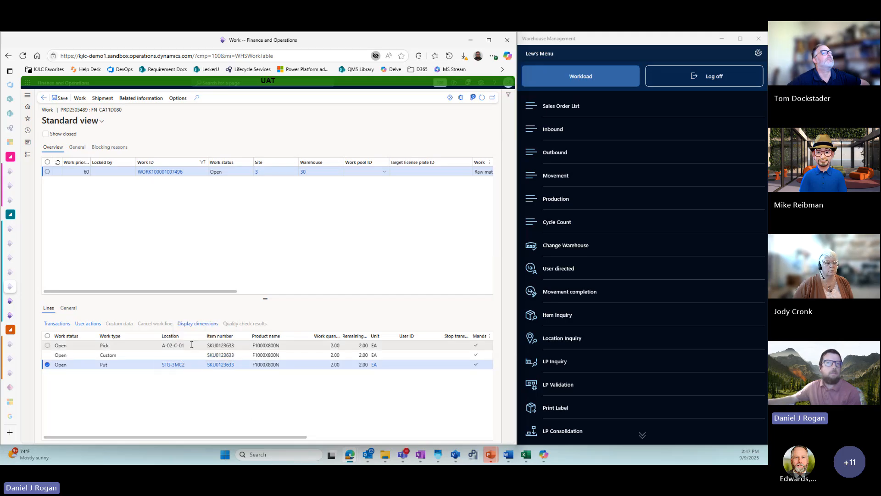
mouse_move(192, 345)
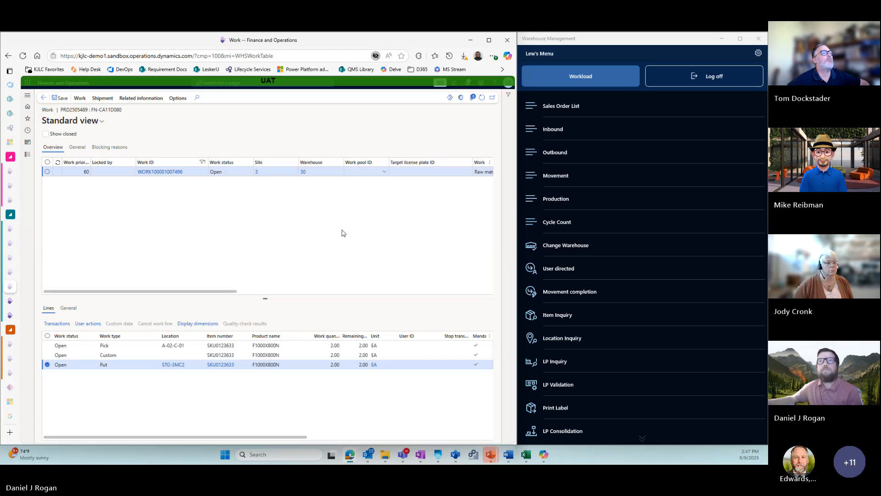
left_click(558, 197)
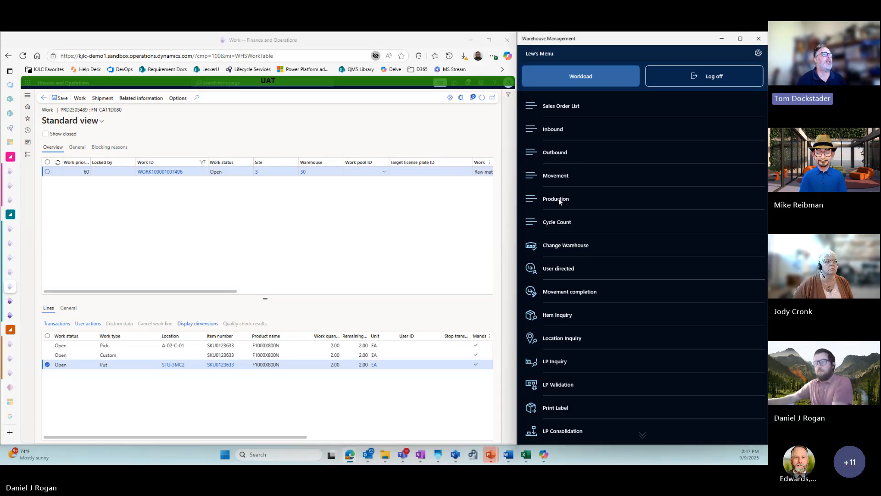
left_click(558, 197)
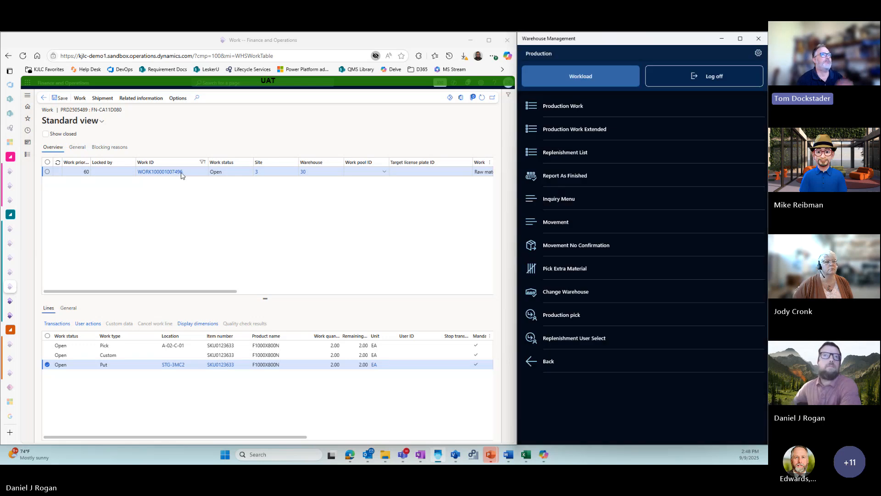
left_click(118, 177)
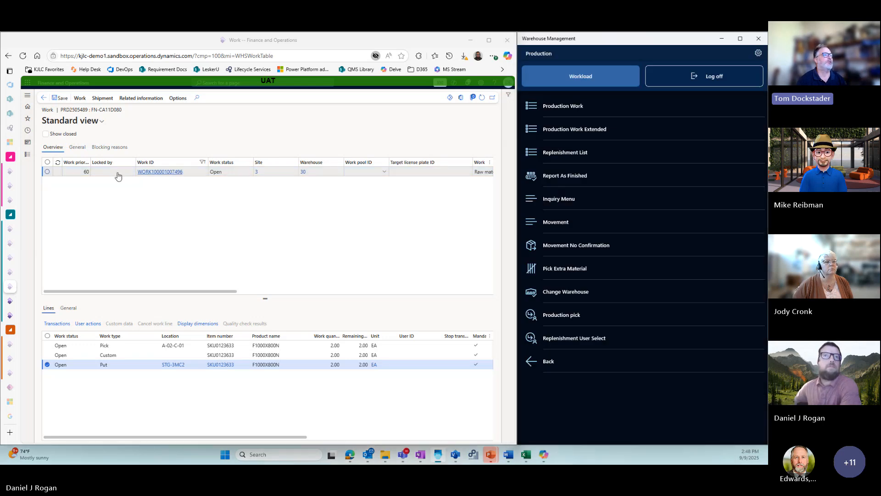
left_click(118, 176)
key("ctrl+c")
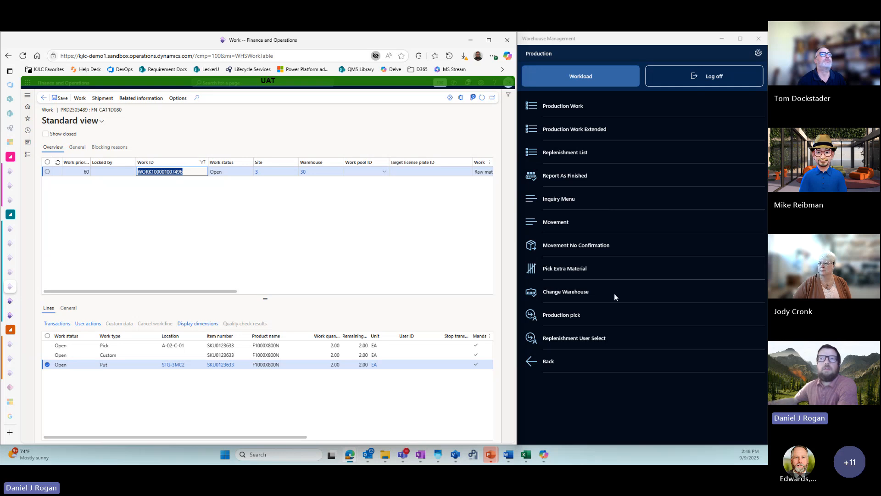
left_click(564, 315)
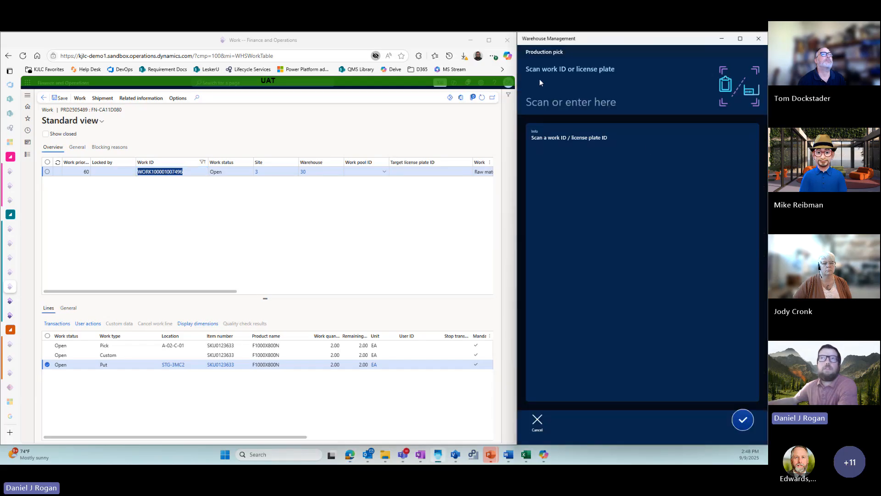
left_click(563, 104)
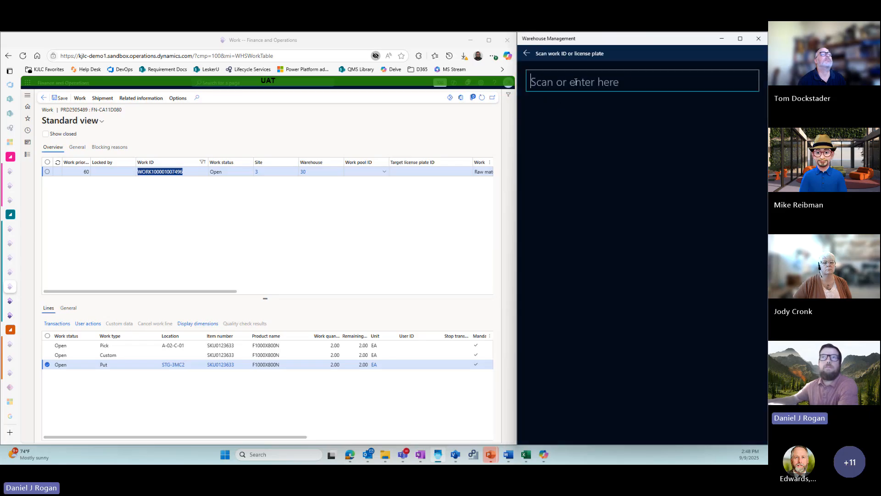
key("ctrl+v")
key("Return")
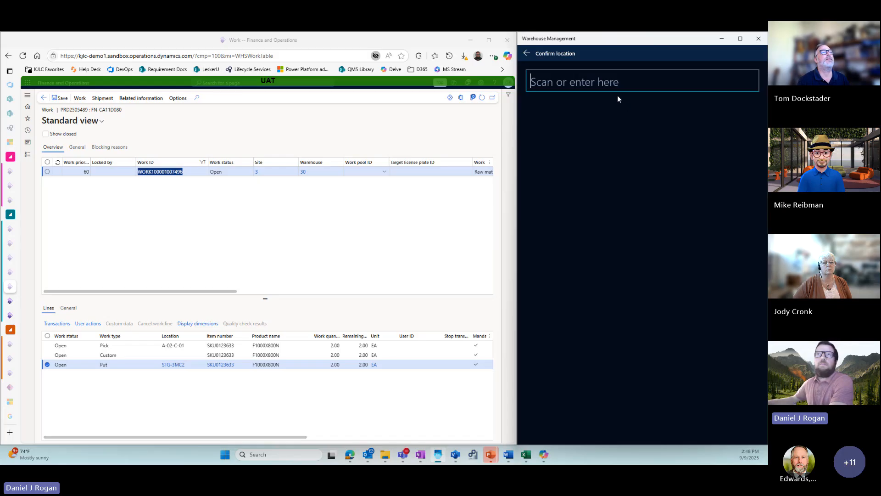
- Confirm A-02-C-01 as the pick location for the raw material
left_click(571, 79)
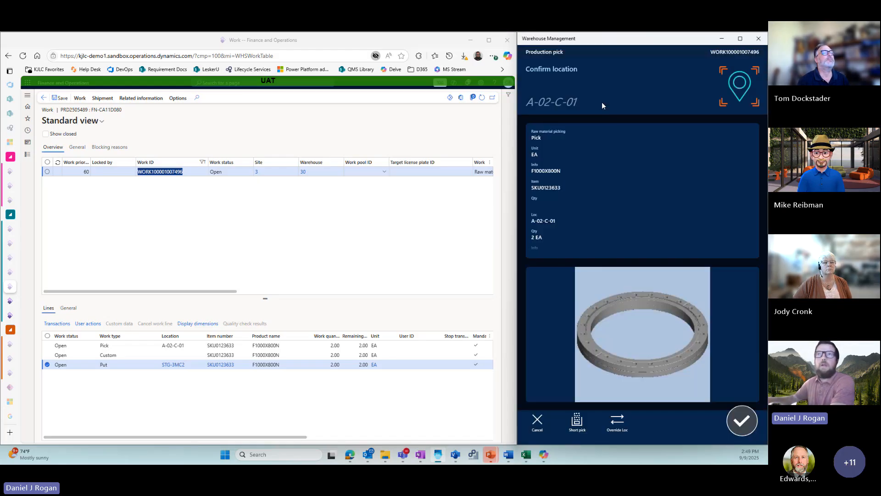
type("a-02")
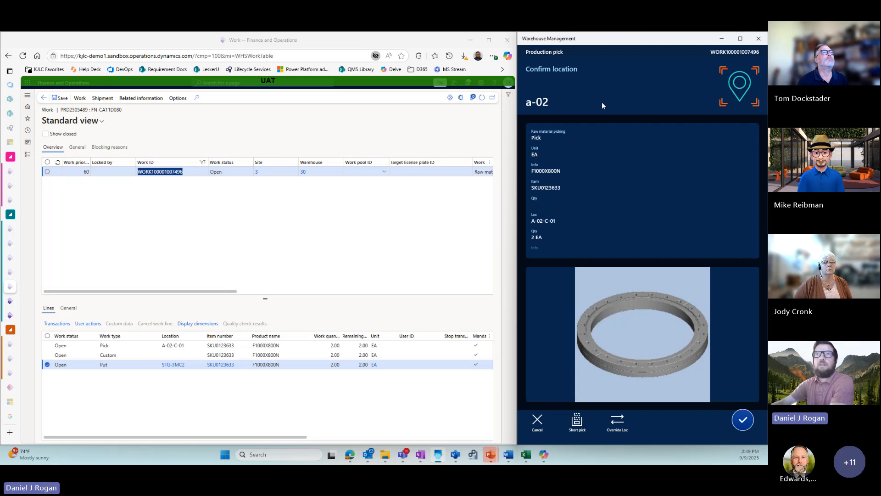
type("-c-01")
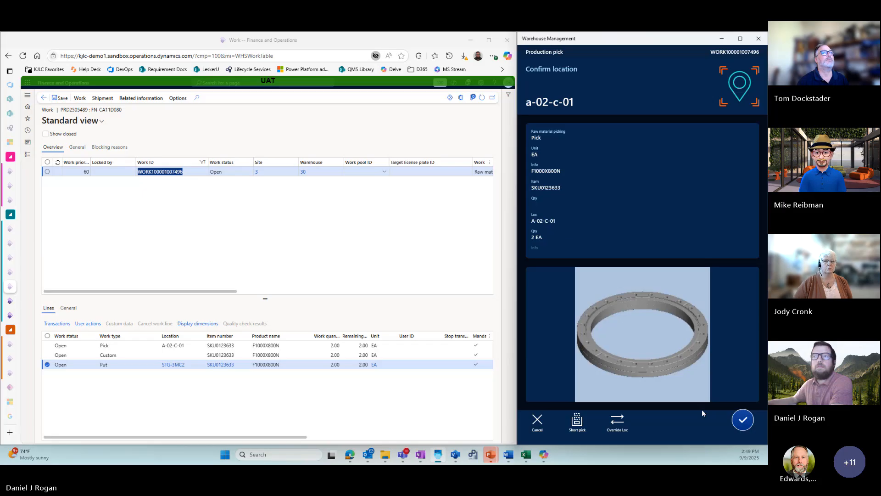
left_click(734, 417)
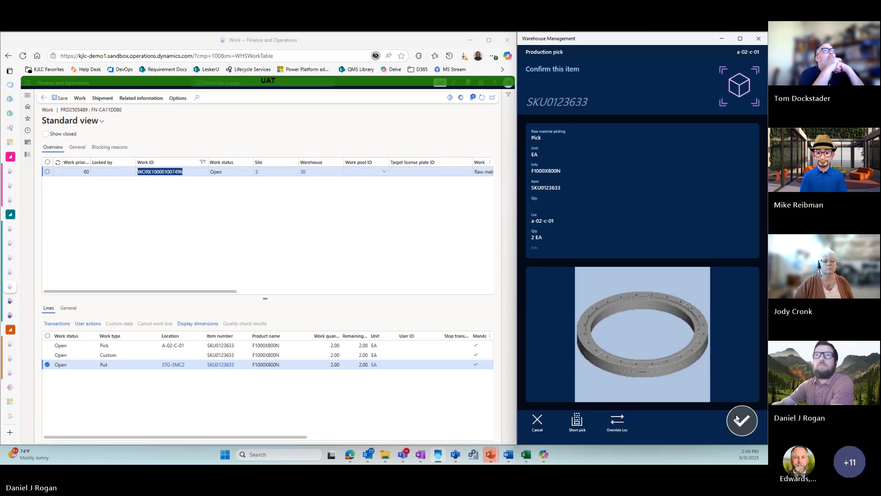
- Confirm item SKU0123633 and its pick quantity of 2 EA
type("sku")
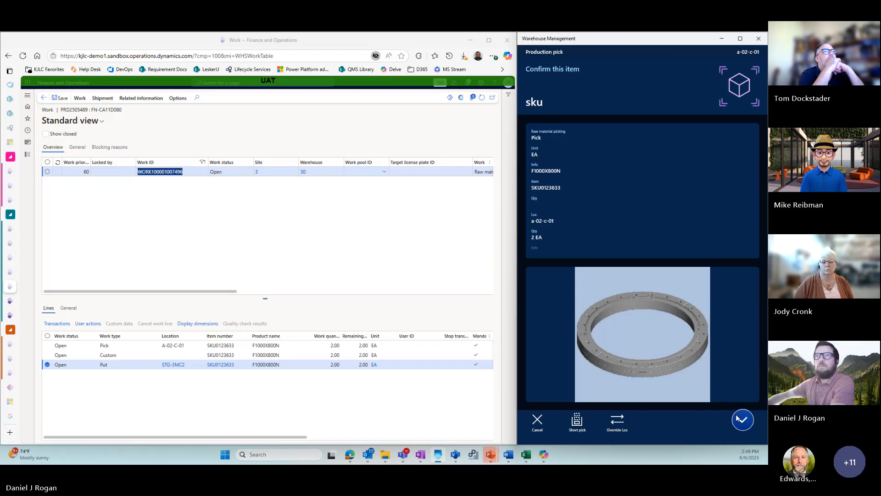
type("0123")
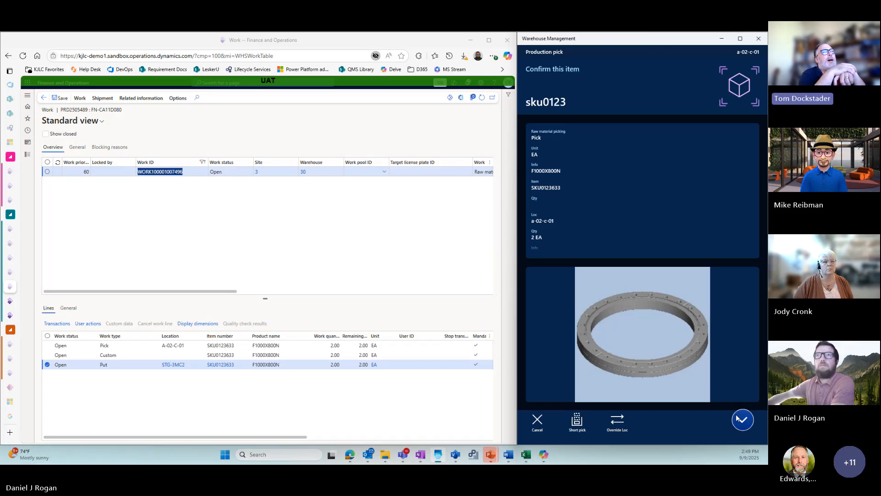
type("633")
left_click(742, 419)
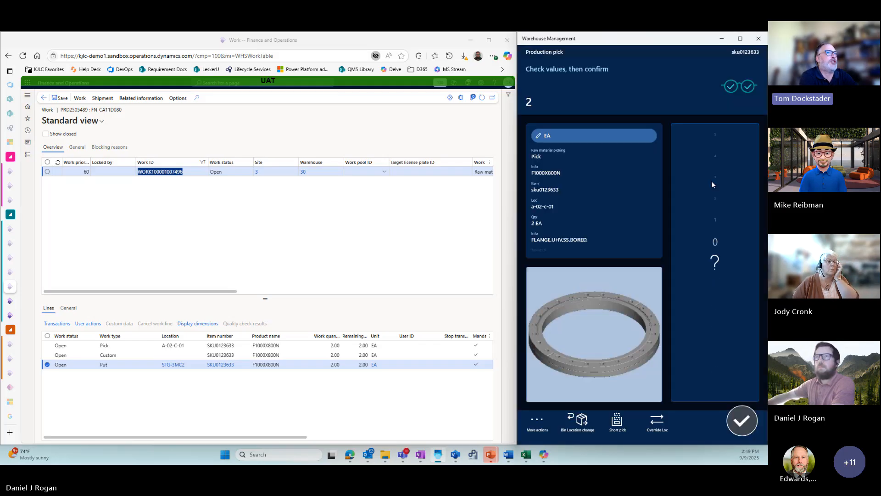
left_click(712, 184)
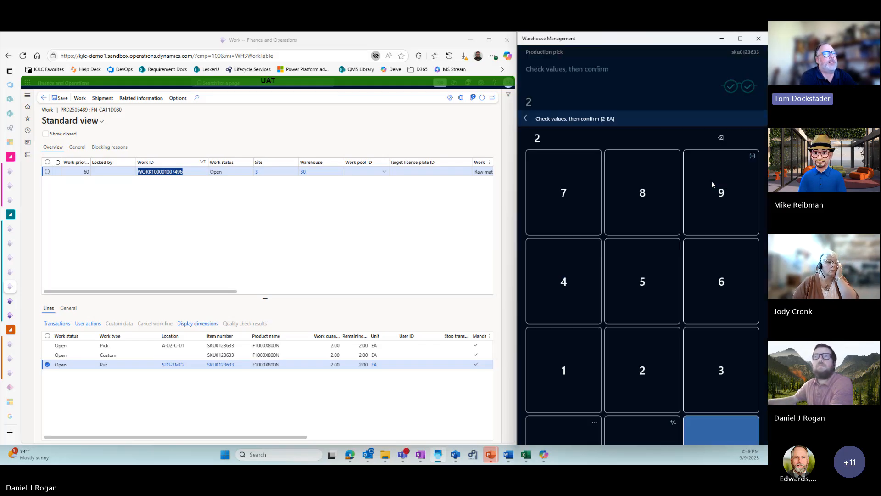
left_click(712, 168)
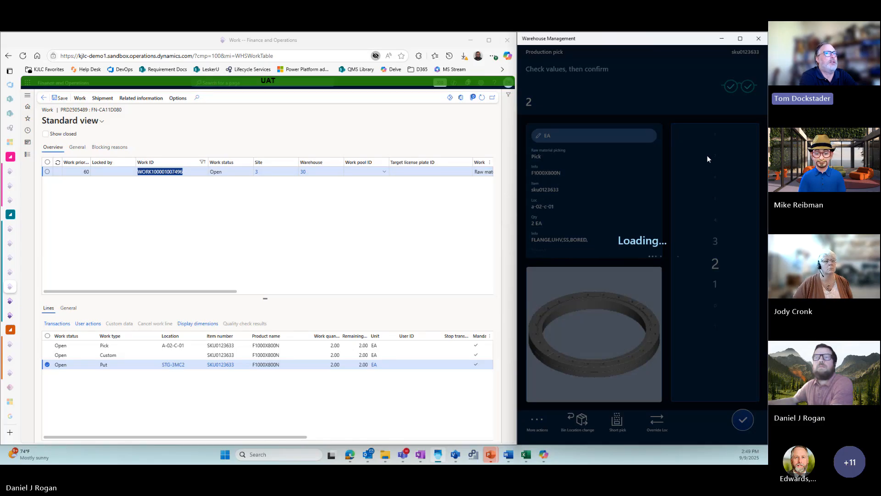
- Complete the raw material put to STG-3MC2, including the Print Work Report confirmation, and refresh the work details in the browser
left_click(744, 420)
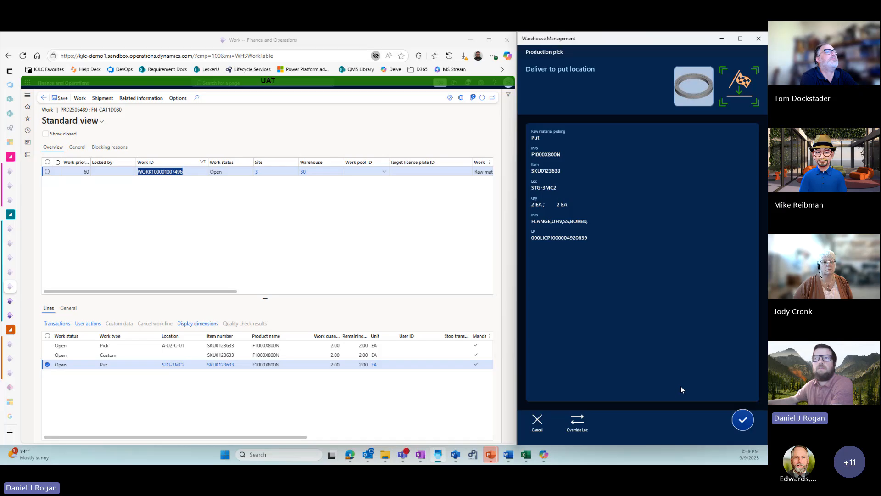
left_click(743, 419)
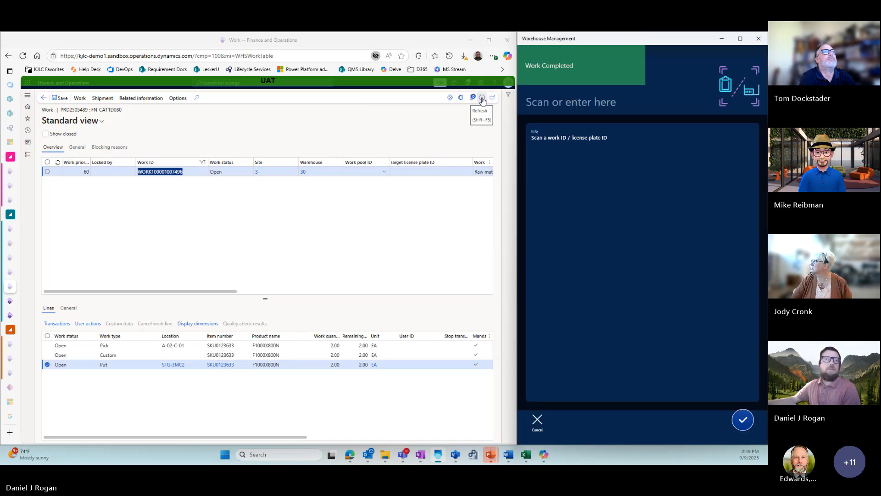
left_click(482, 100)
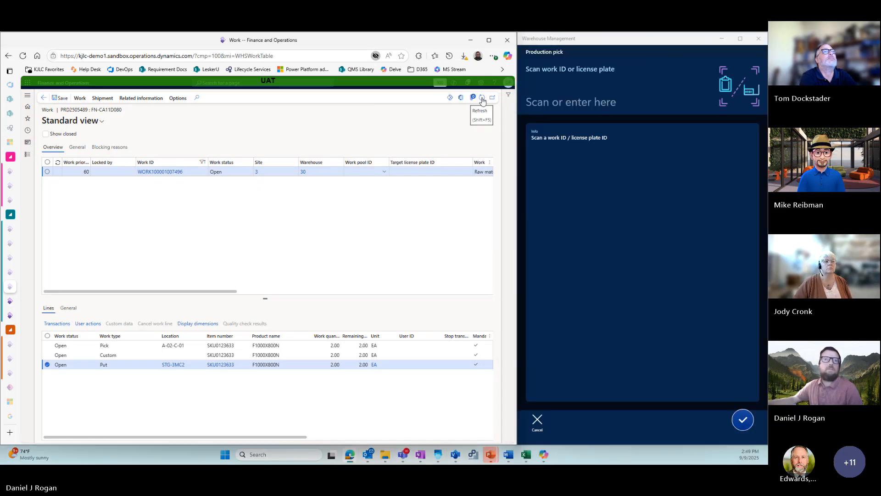
- Refresh the work record, review the pick line's inventory transactions and user actions, and return to the production orders list
left_click(482, 98)
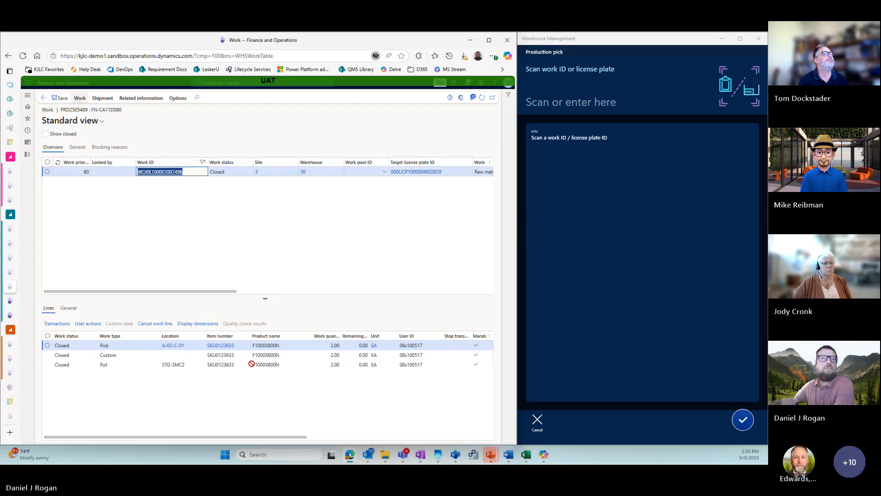
left_click(60, 326)
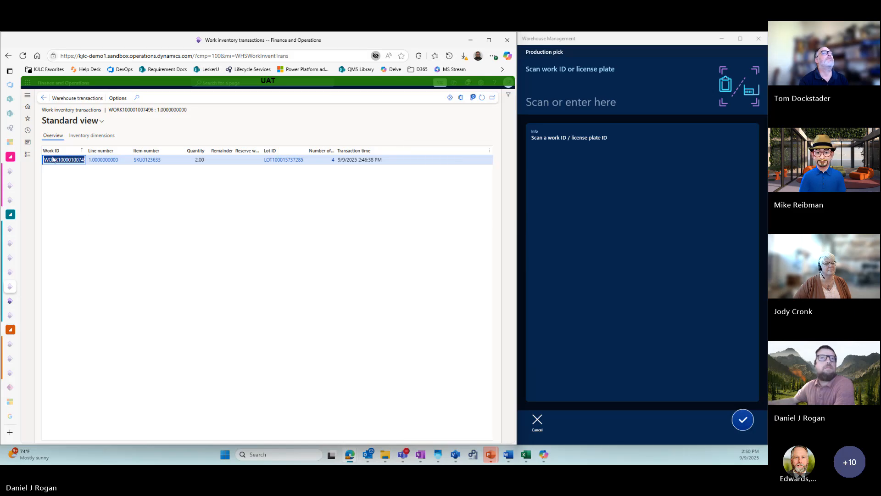
left_click(45, 98)
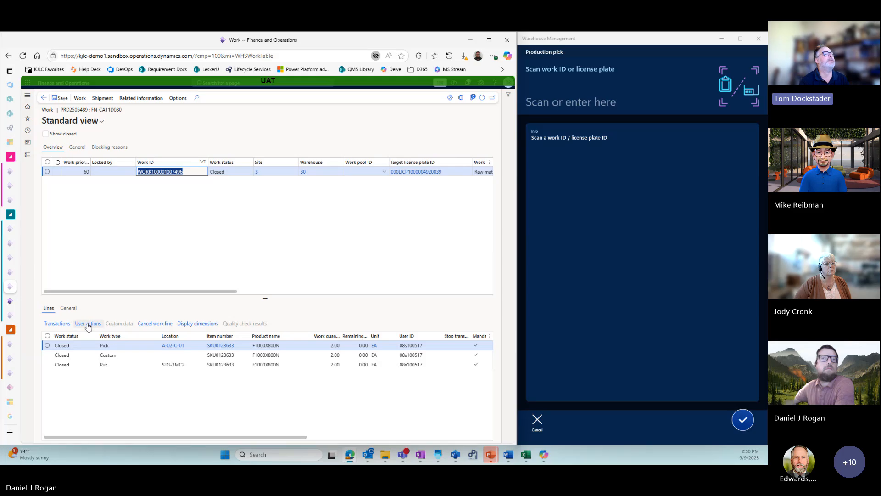
left_click(86, 323)
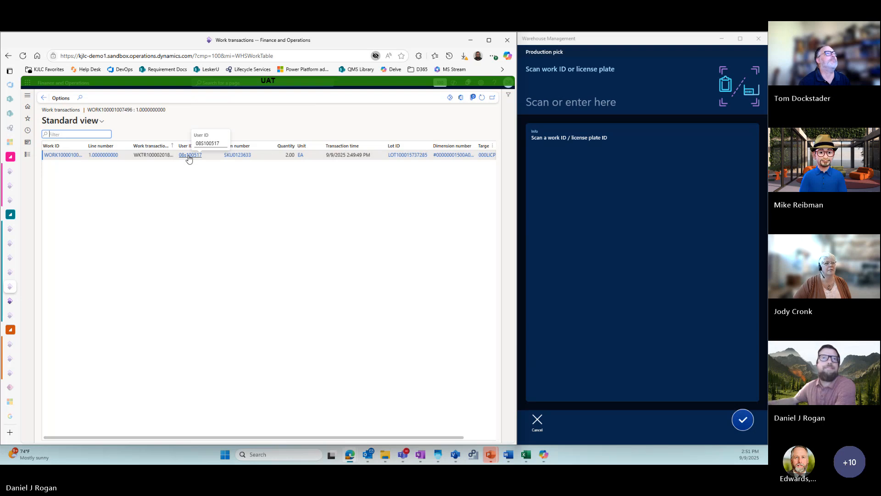
left_click(44, 99)
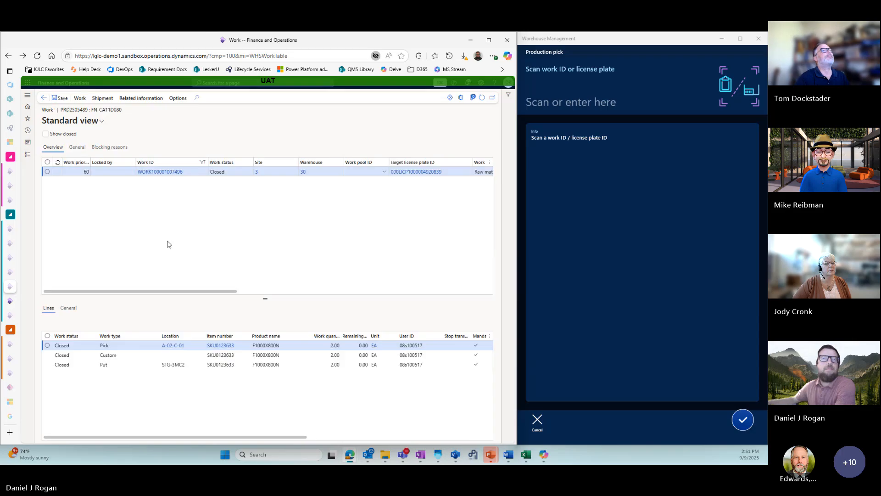
left_click(45, 98)
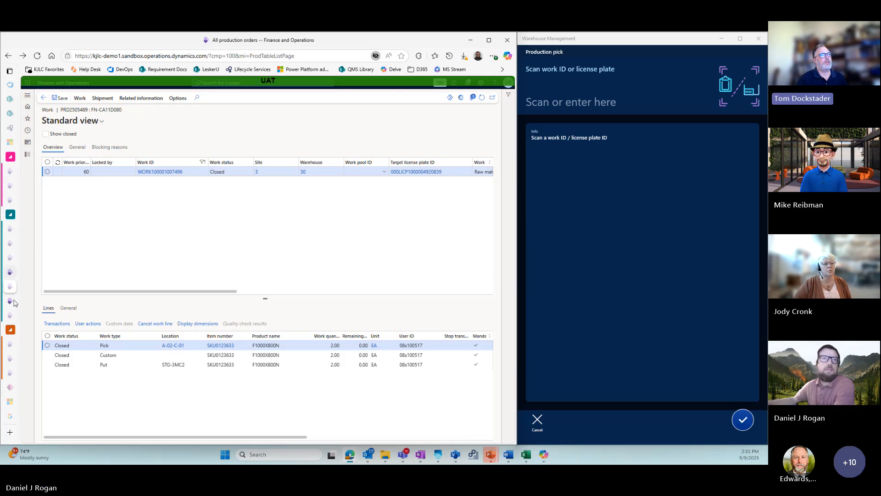
- Search the production floor execution jobs for PRD2505489, open Start job for operation 70 and cancel it
mouse_move(11, 303)
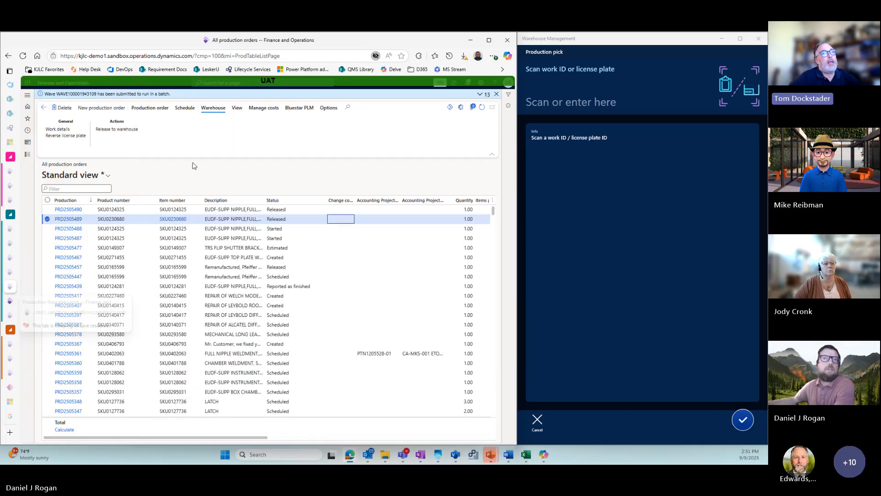
left_click(50, 223)
key("ctrl+c")
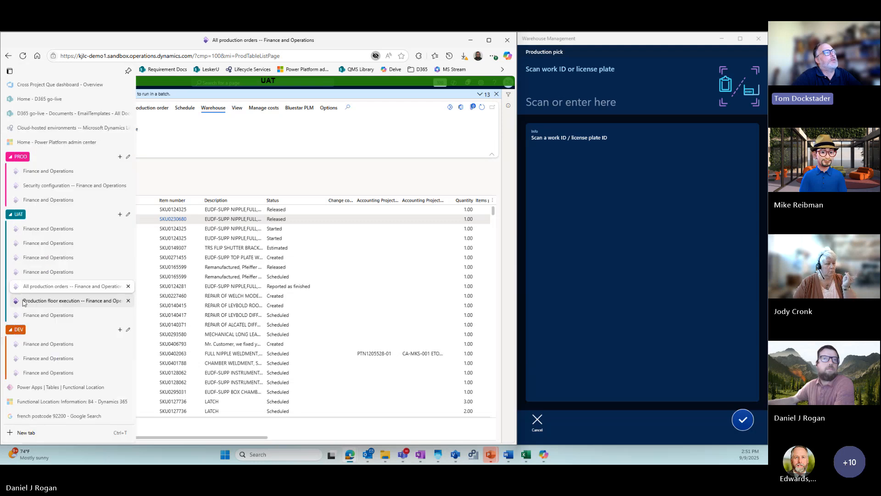
left_click(23, 302)
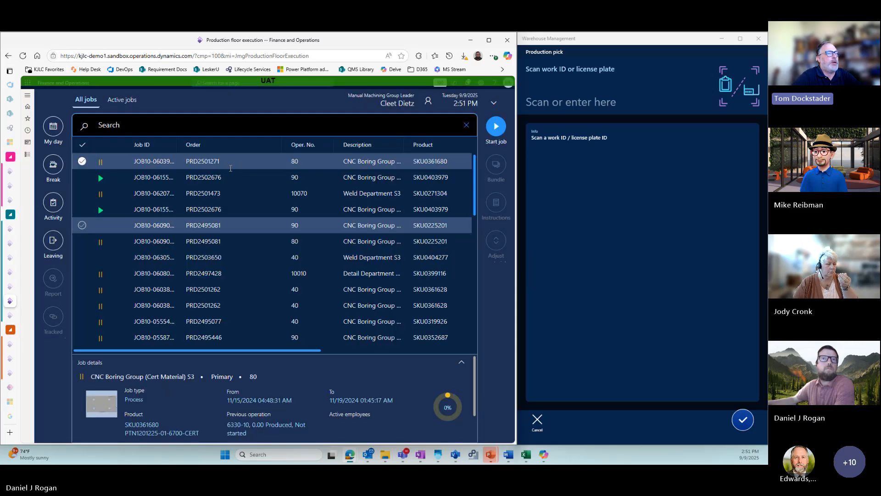
mouse_move(230, 168)
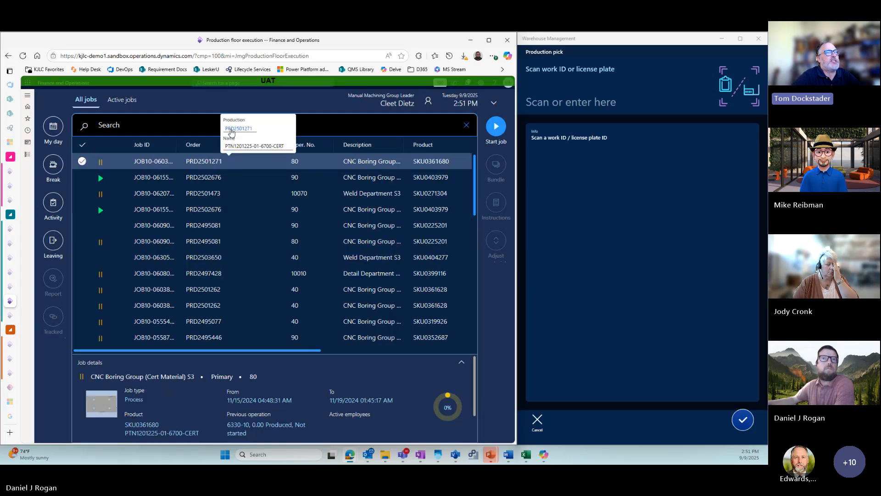
left_click(196, 126)
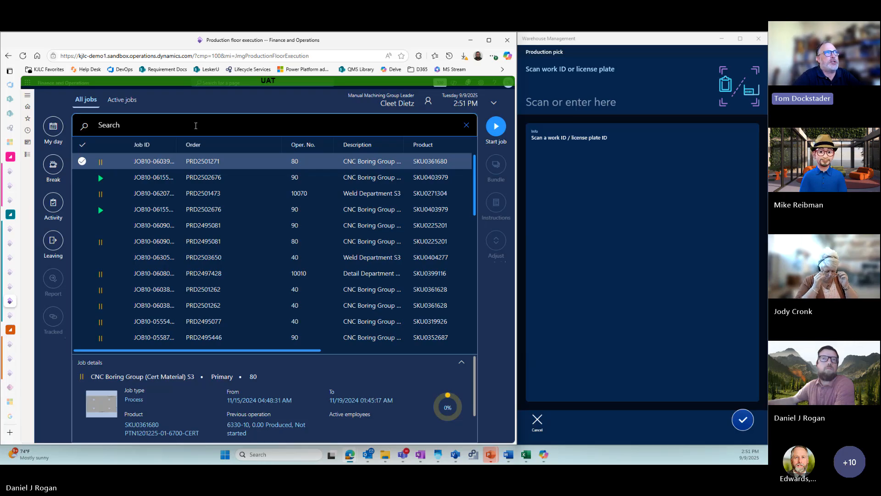
key("ctrl+v")
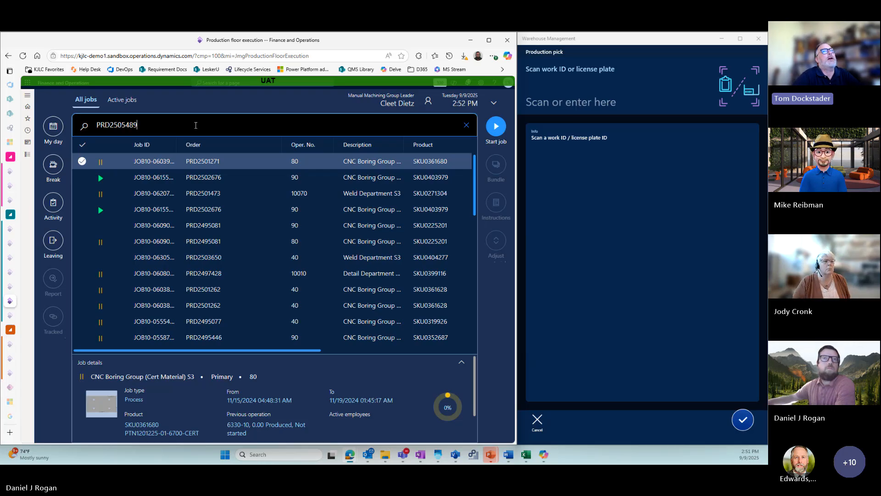
key("ctrl+a")
key("ctrl+c")
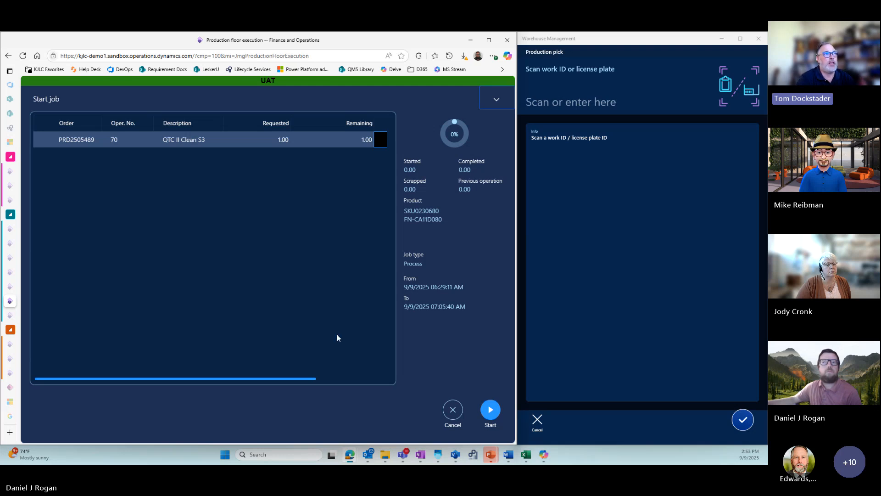
left_click(453, 414)
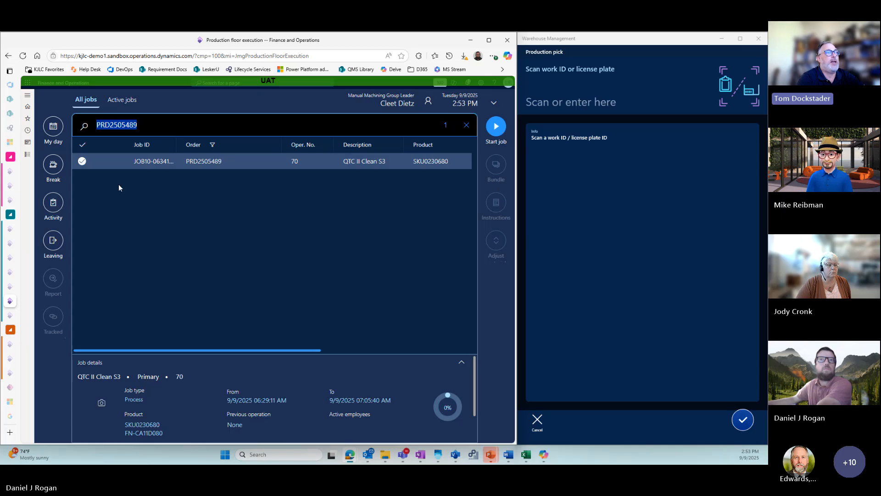
- Leave the signed-in production floor execution session and reopen Production floor execution at its sign-in page
left_click(187, 207)
key("Escape")
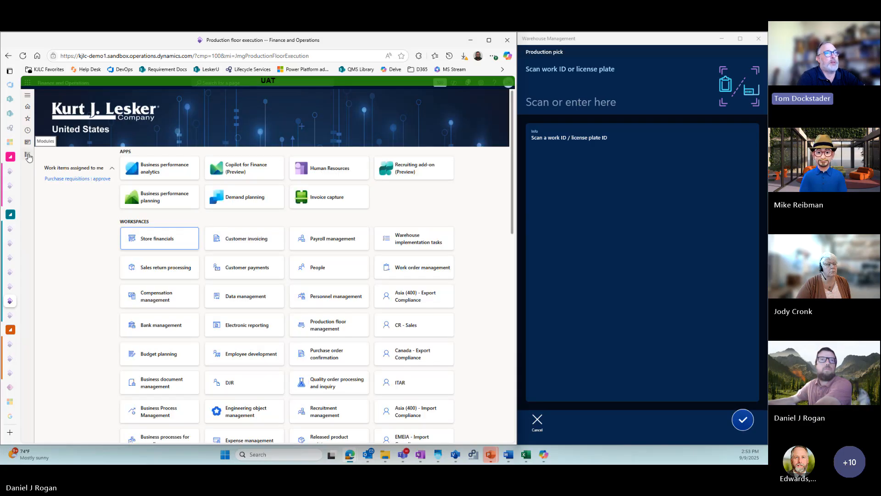
left_click(29, 157)
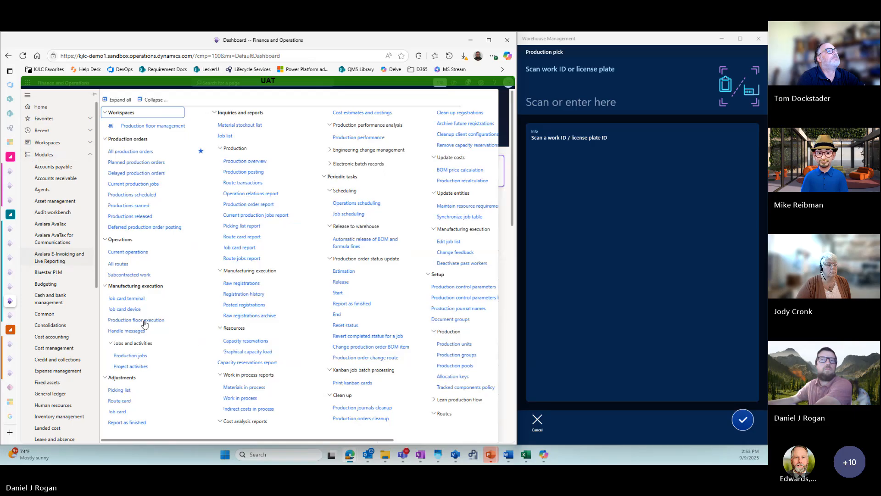
left_click(144, 321)
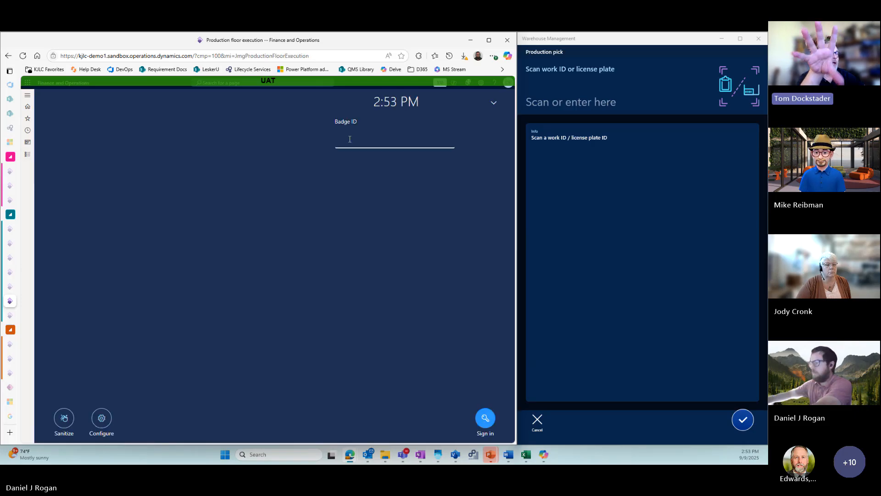
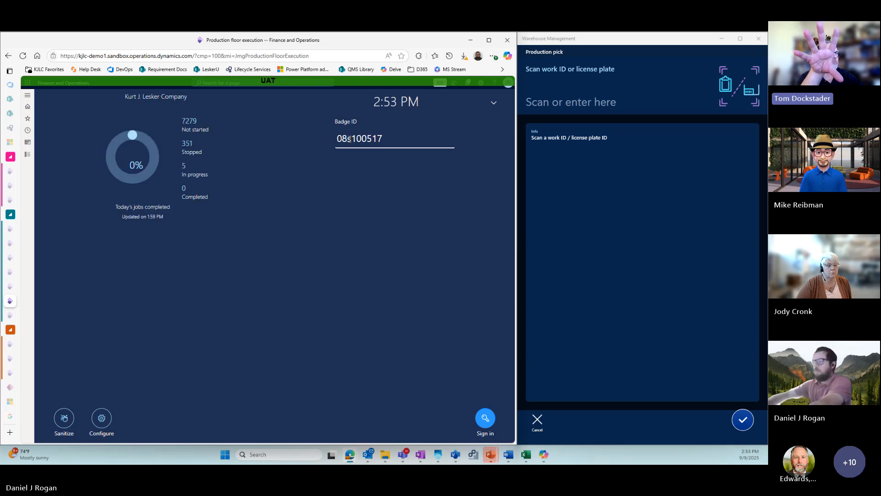
left_click(350, 139)
key("BackSpace")
key("BackSpace")
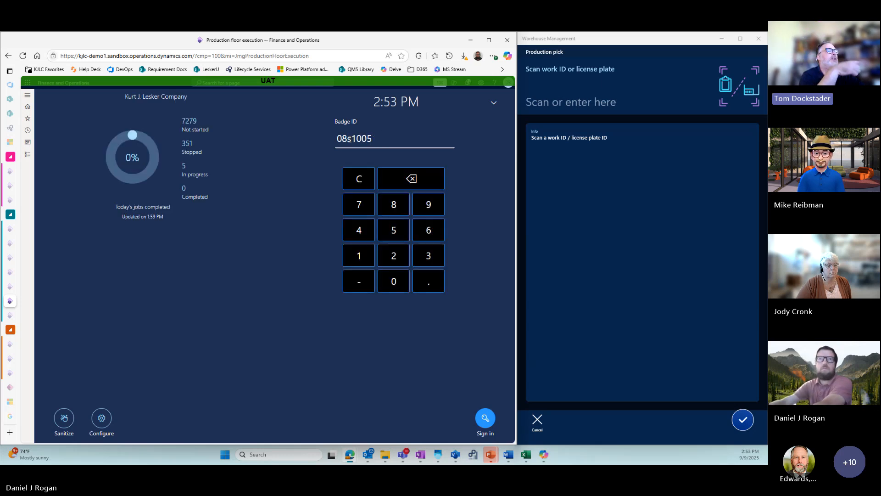
key("BackSpace")
key("BackSpace")
key("BackSpace")
key("BackSpace")
key("BackSpace")
key("BackSpace")
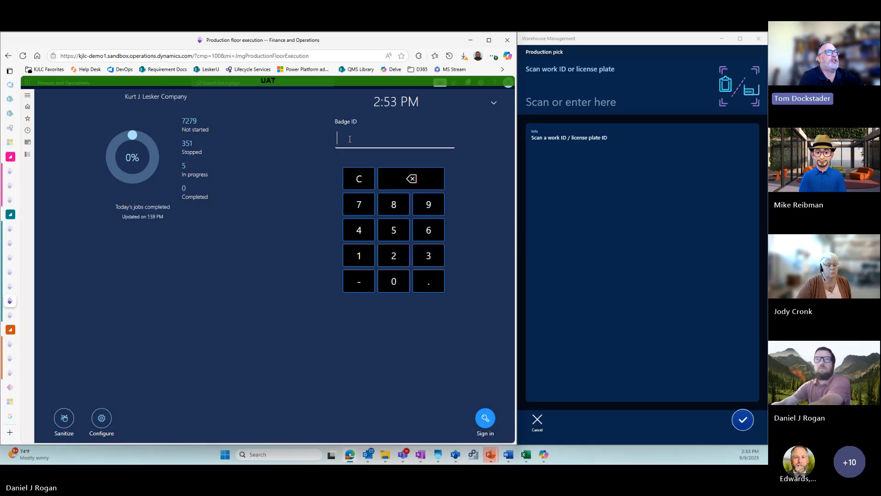
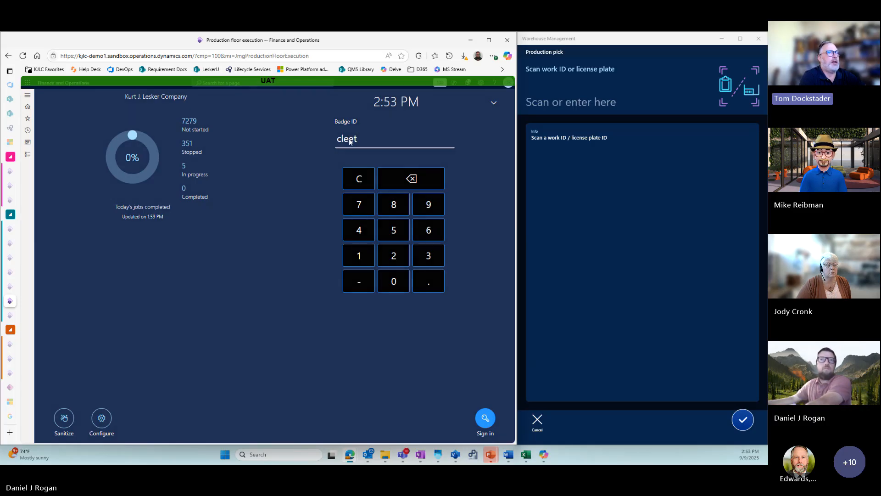
- Sign in to production floor execution with the worker's badge ID
key("Return")
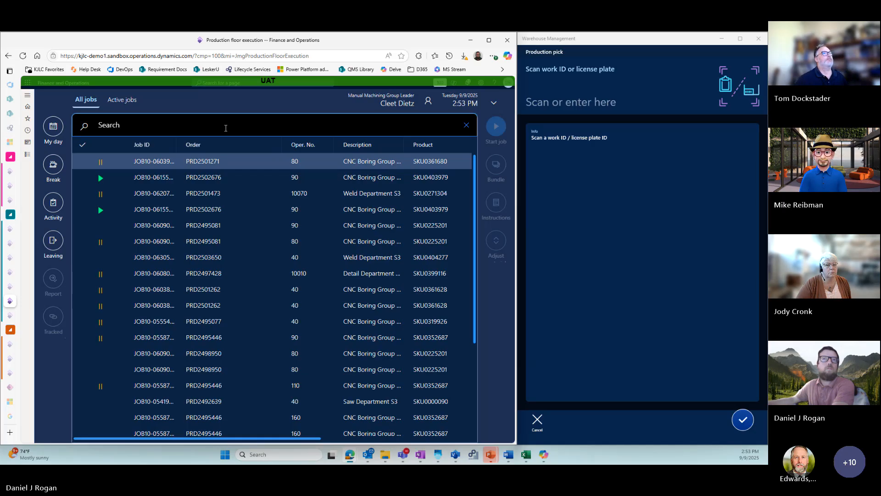
- Find the operation 70 job of production order PRD2505489, start it, and clear the job search
key("ctrl+v")
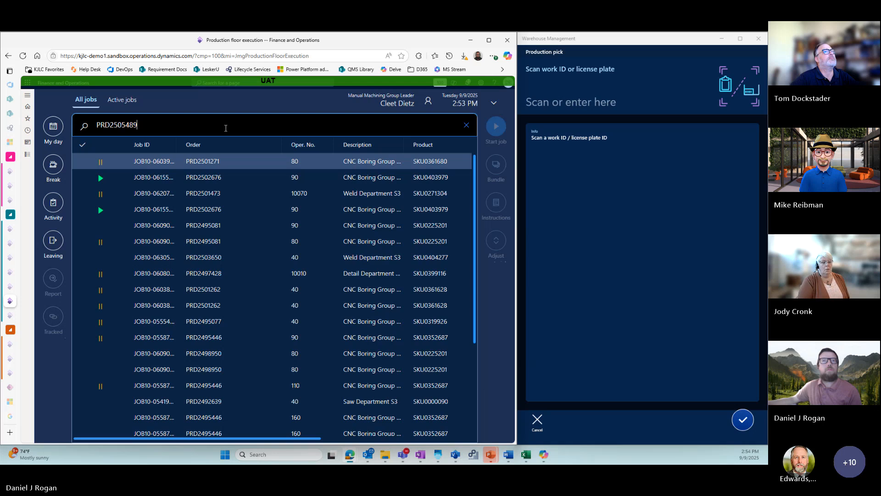
double_click(226, 128)
key("ctrl+c")
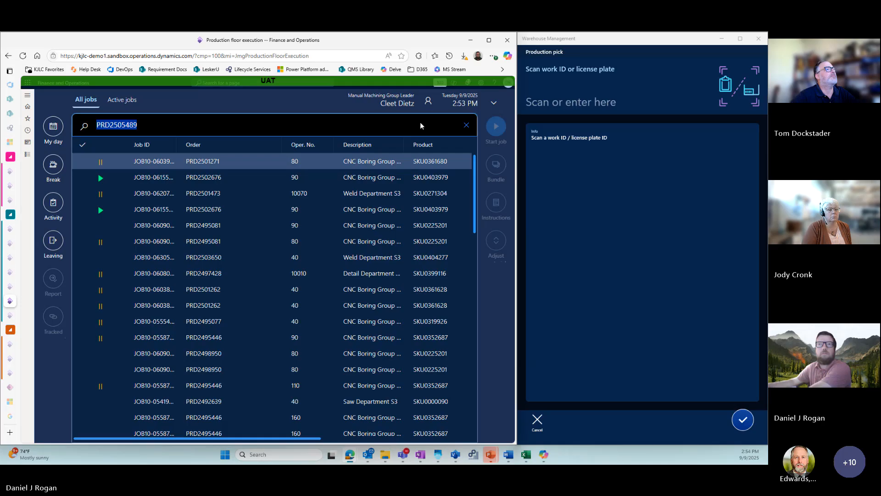
key("Return")
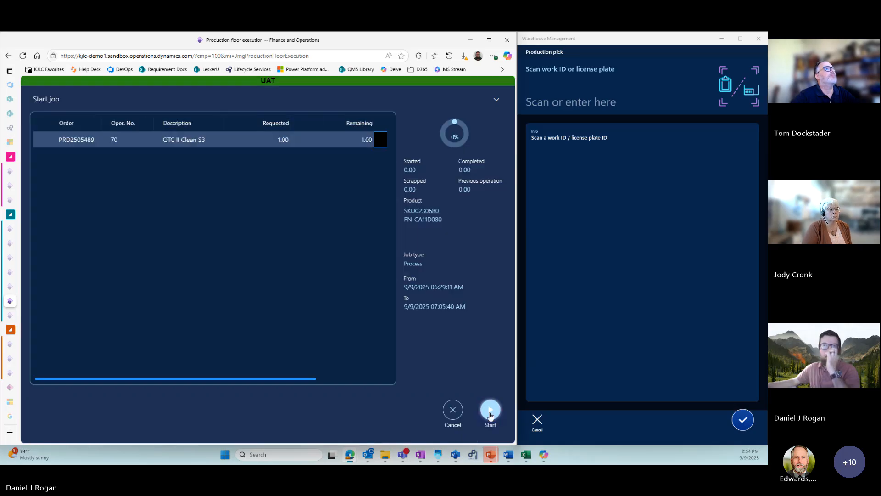
left_click(490, 410)
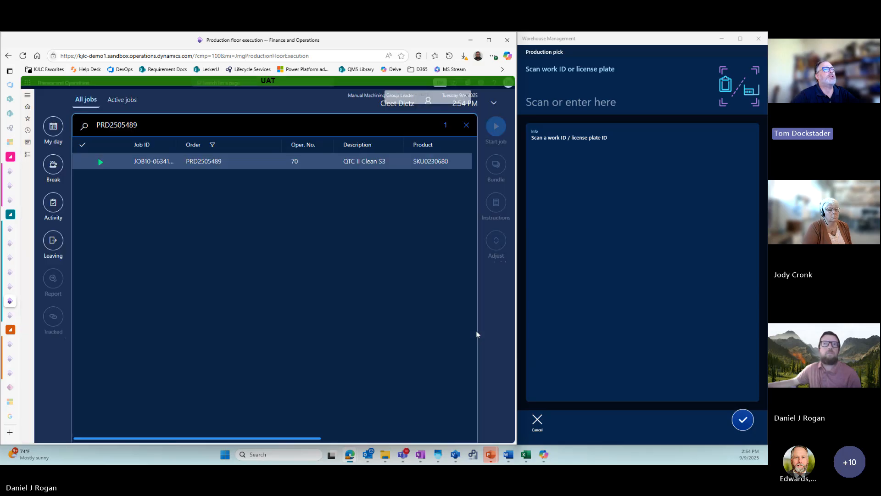
left_click(467, 126)
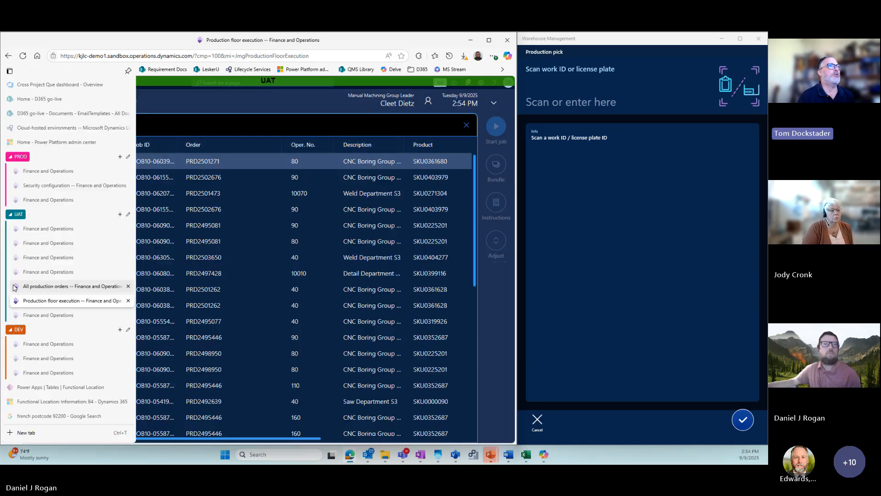
- Open all production journals of order PRD2505489 from the production orders list and review the posted picking list journal
left_click(14, 287)
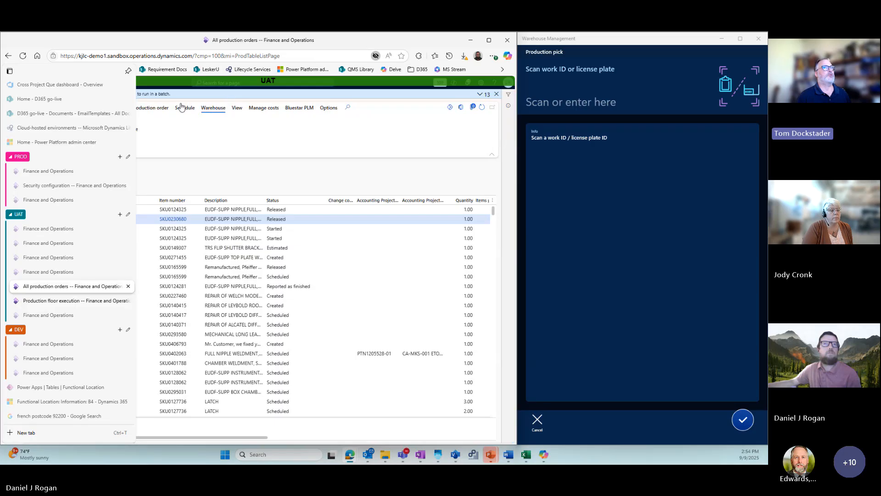
left_click(238, 108)
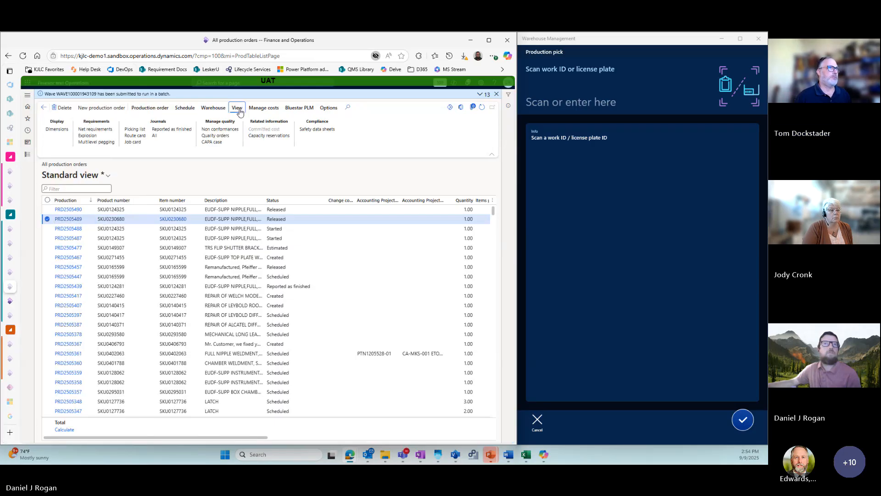
left_click(155, 136)
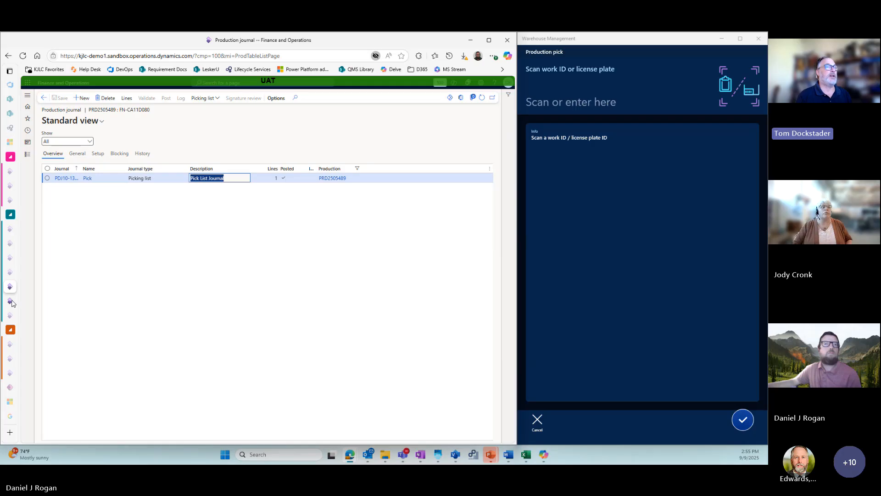
- Return to Production floor execution, find the job of production order PRD2505489 and report it with the paused job status
left_click(10, 301)
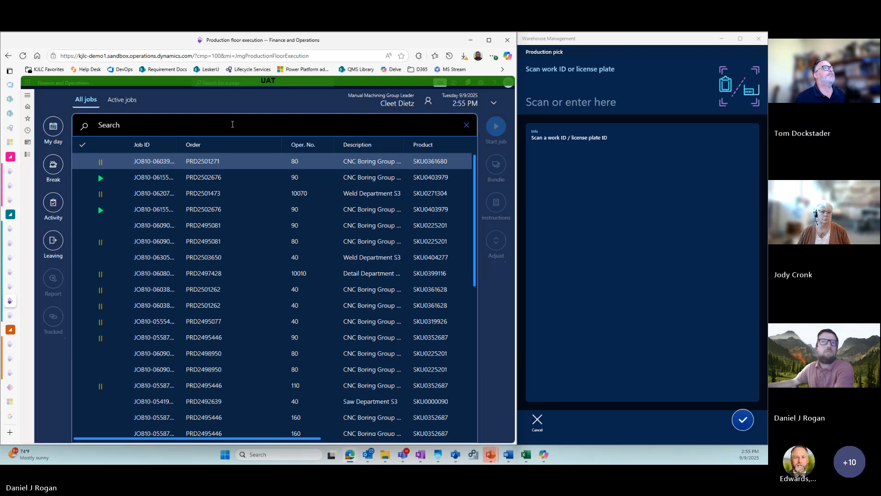
key("ctrl+v")
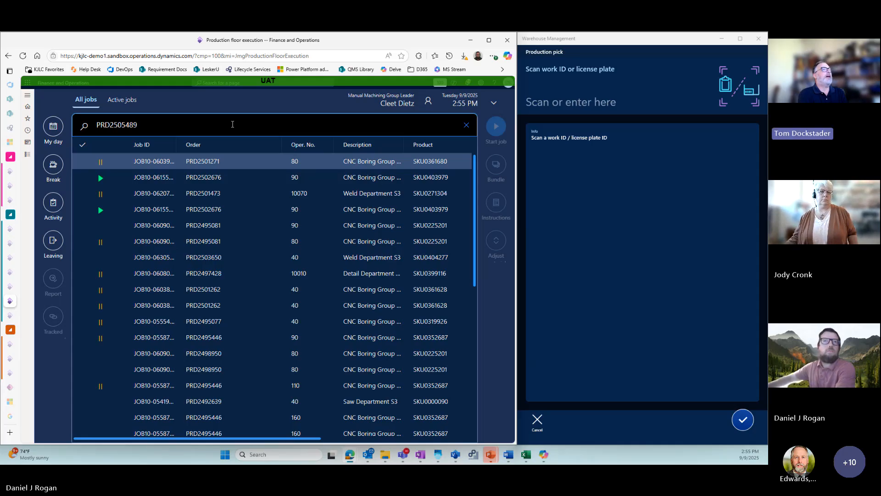
key("ctrl+a")
key("ctrl+c")
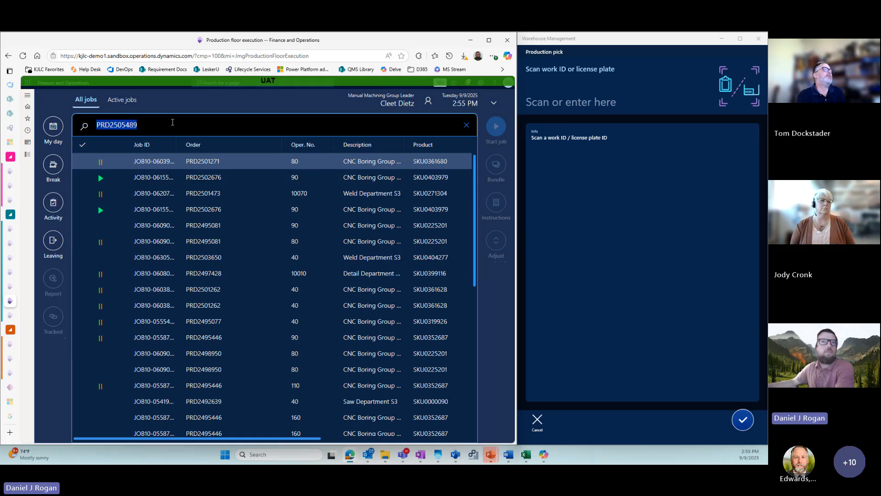
key("Return")
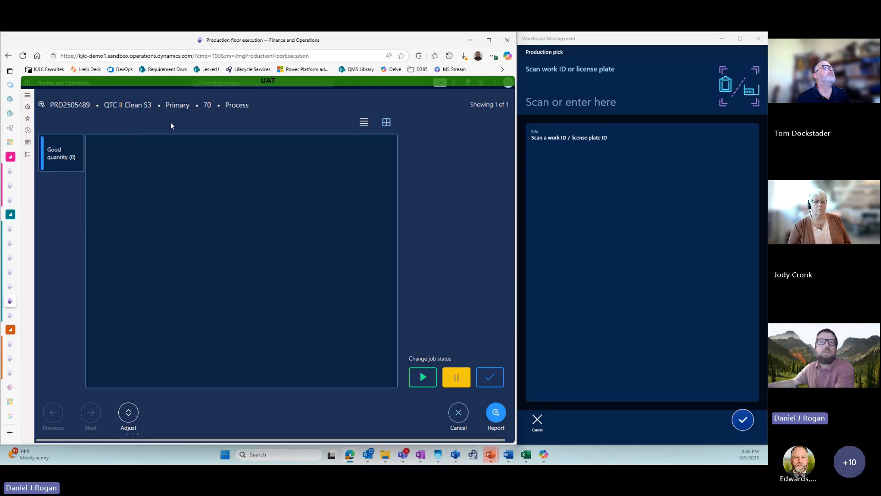
left_click(428, 376)
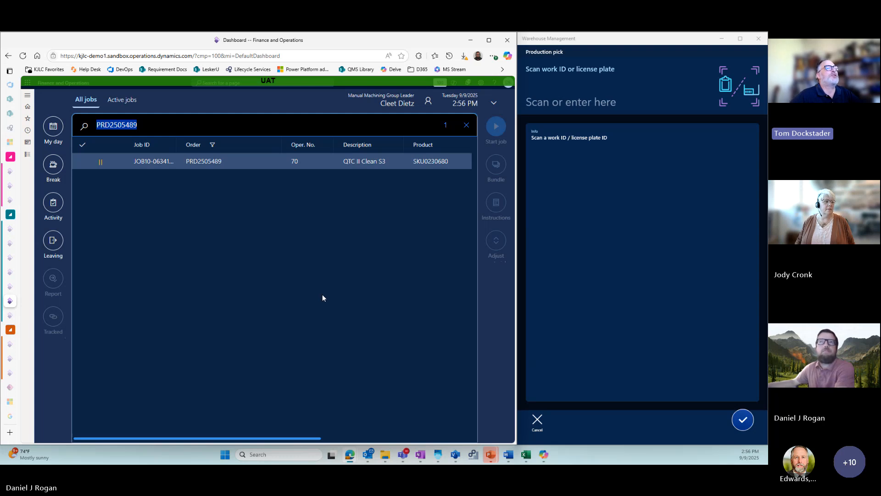
- Switch to Warehouse Management, leave the production pick, and change the active warehouse to 31
left_click(539, 421)
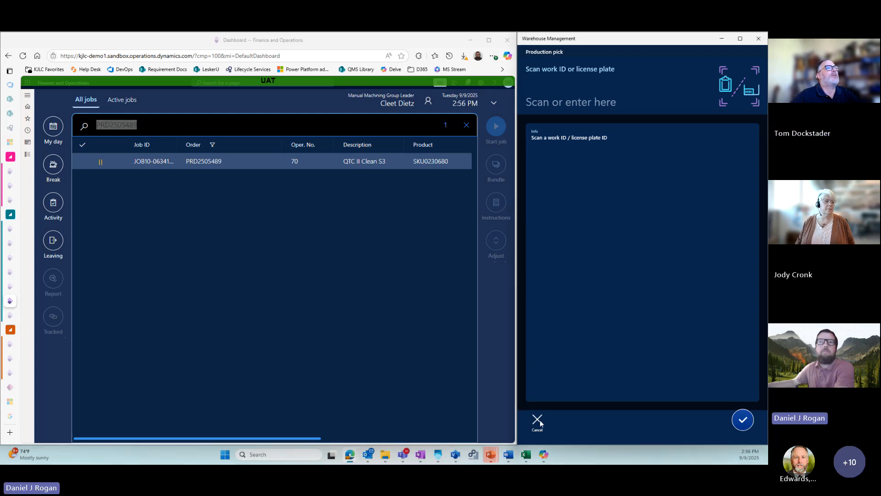
left_click(538, 420)
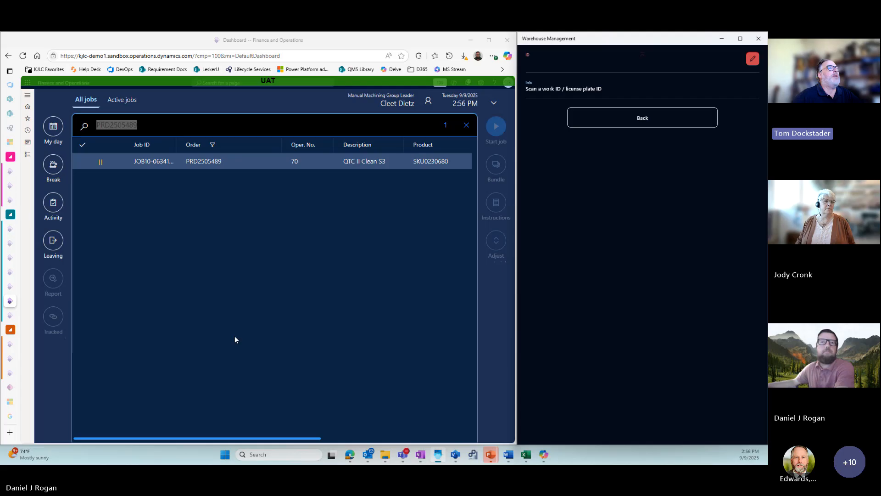
left_click(664, 121)
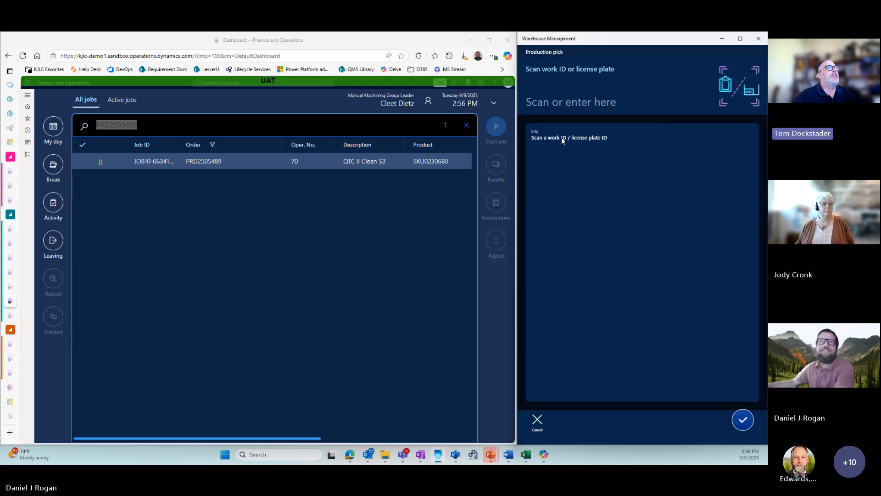
left_click(538, 419)
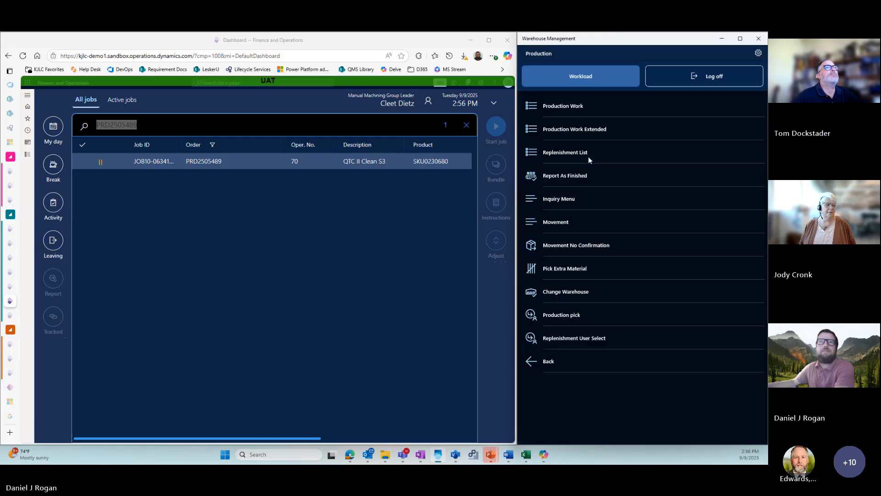
left_click(575, 292)
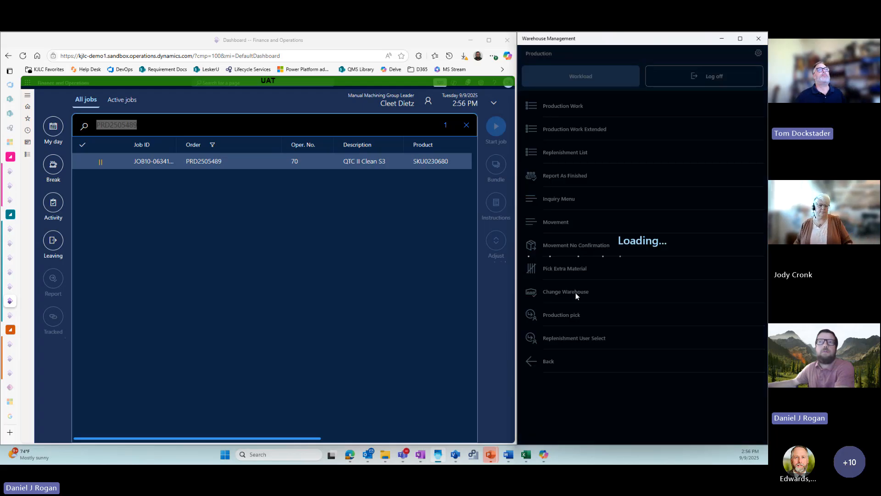
left_click(565, 104)
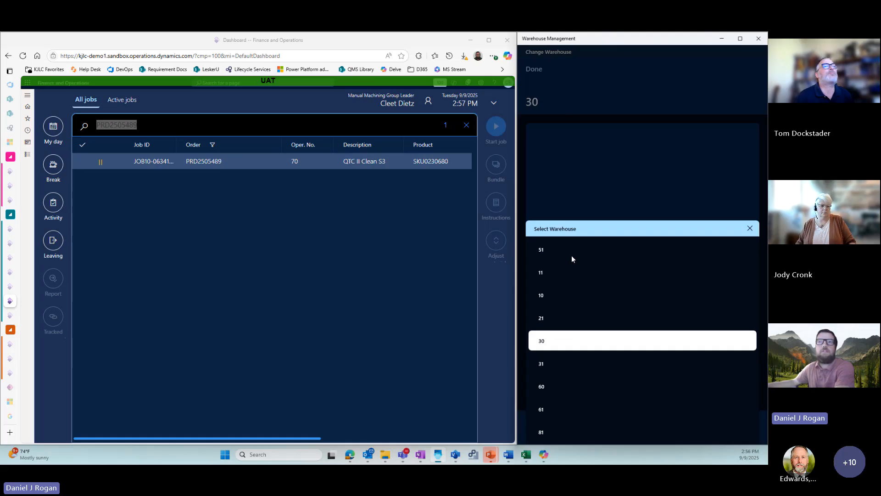
left_click(558, 365)
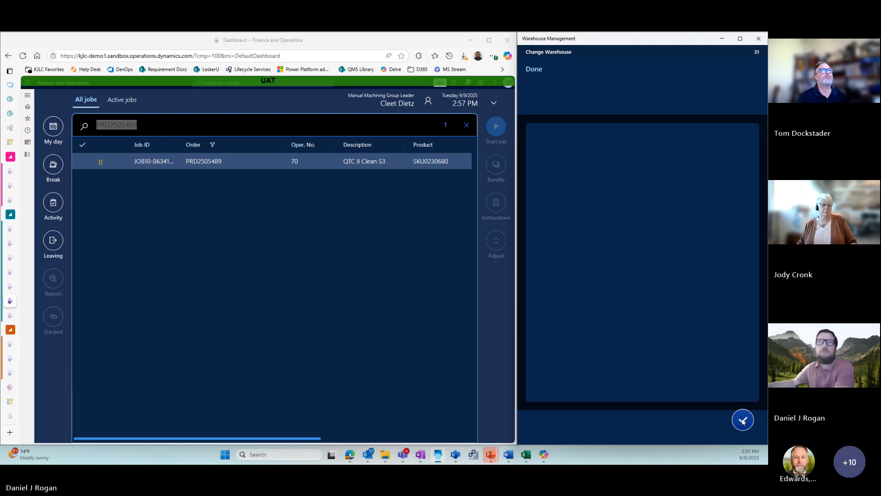
left_click(743, 420)
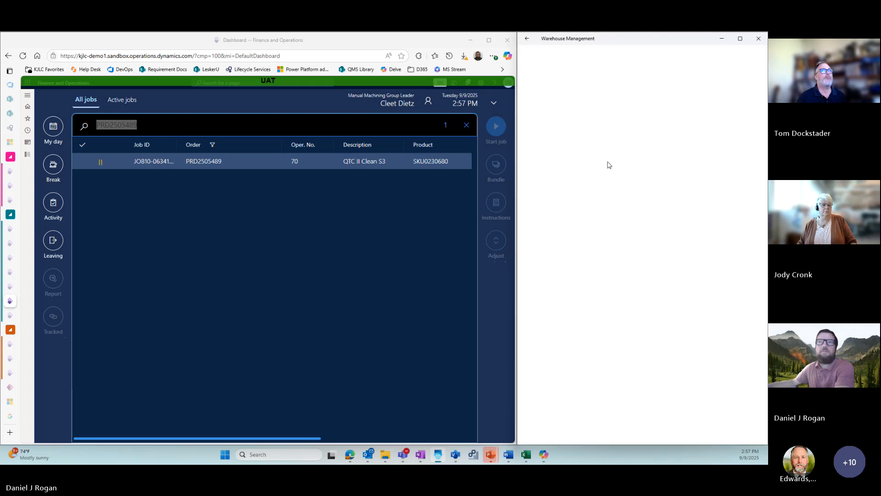
left_click(657, 426)
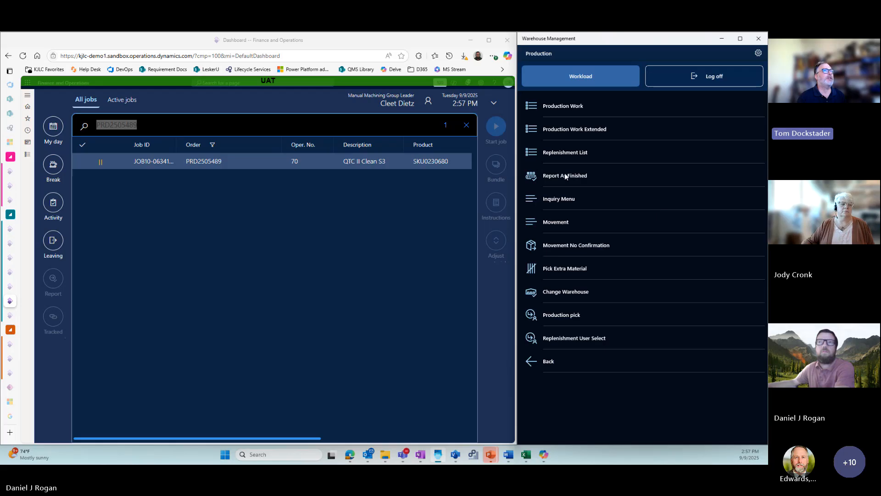
- Report production order PRD2505489 as finished with a quantity of 1 EA
left_click(565, 174)
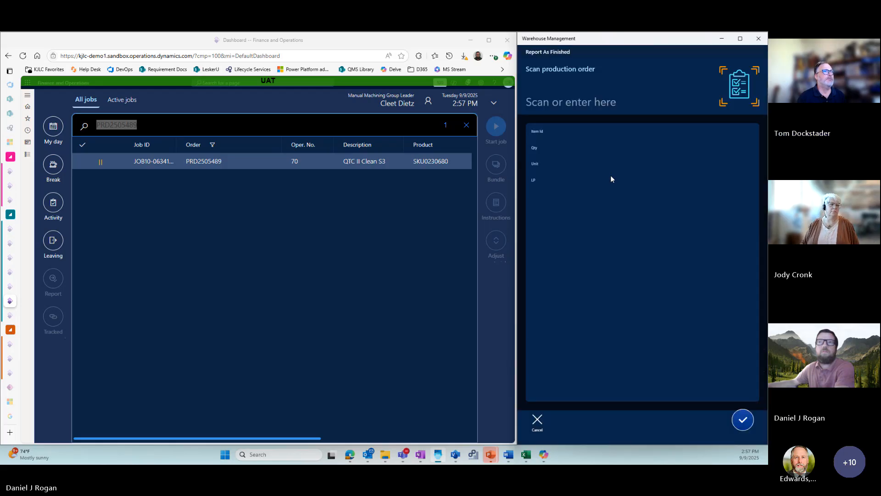
left_click(580, 101)
key("ctrl+v")
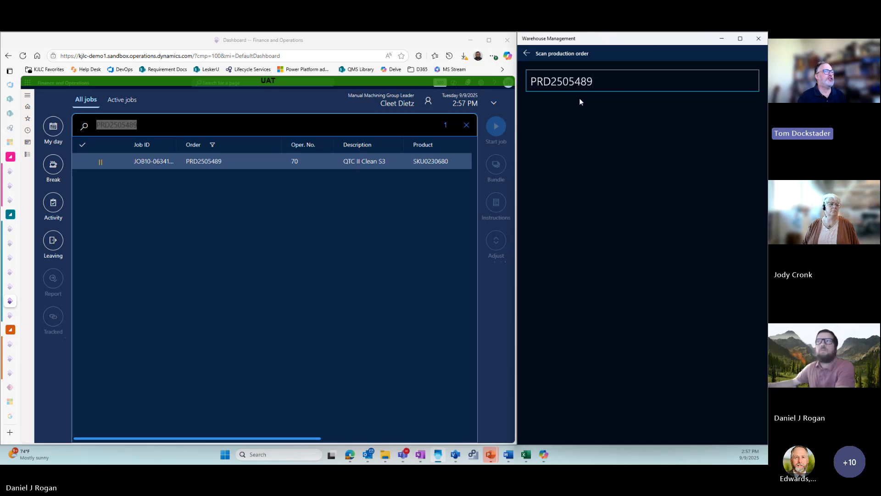
key("Return")
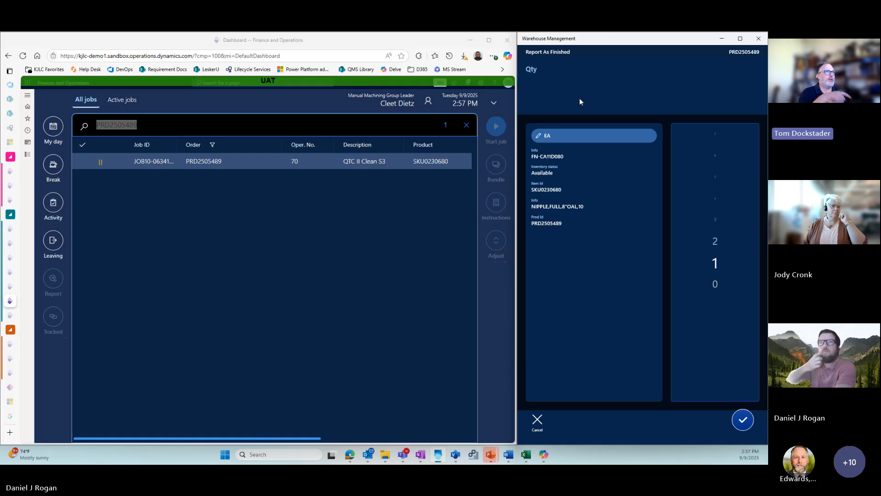
left_click(579, 98)
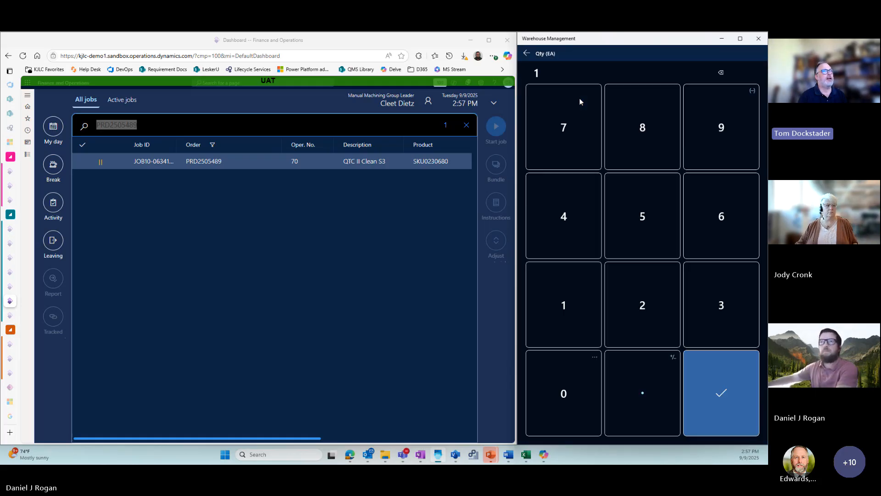
key("Return")
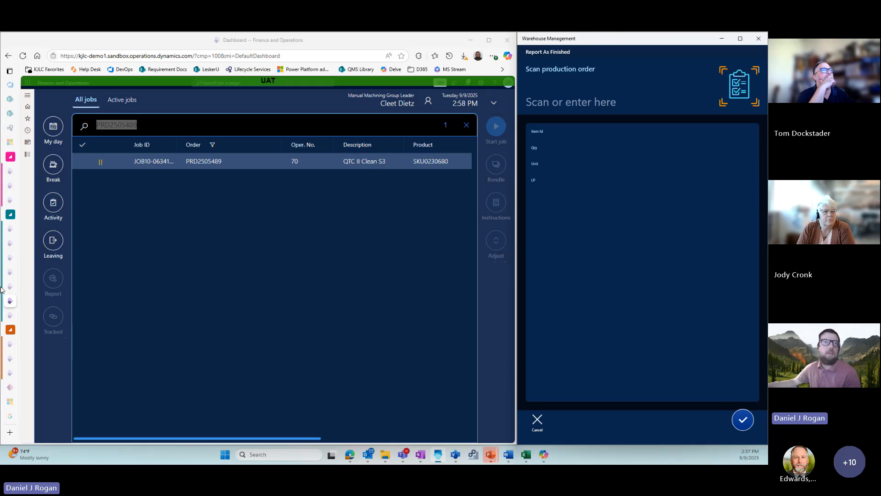
- Return from the production journals to the list of all production orders in Finance and Operations and refresh it
mouse_move(10, 288)
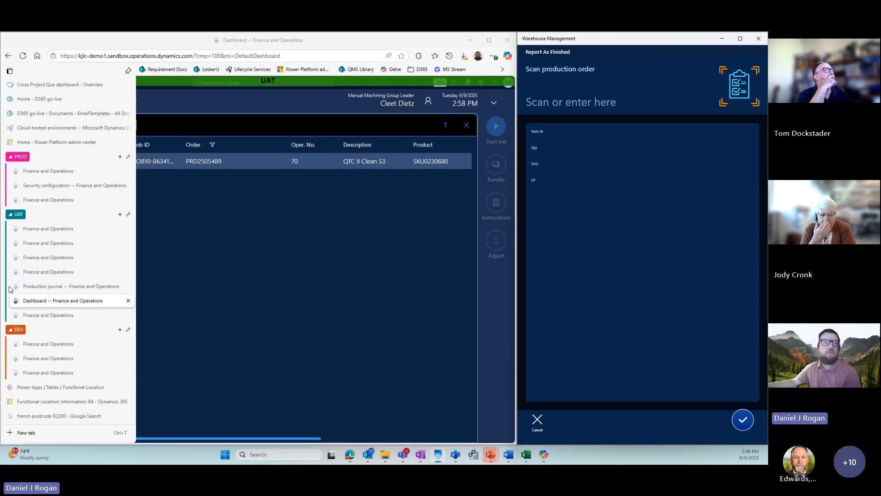
left_click(41, 286)
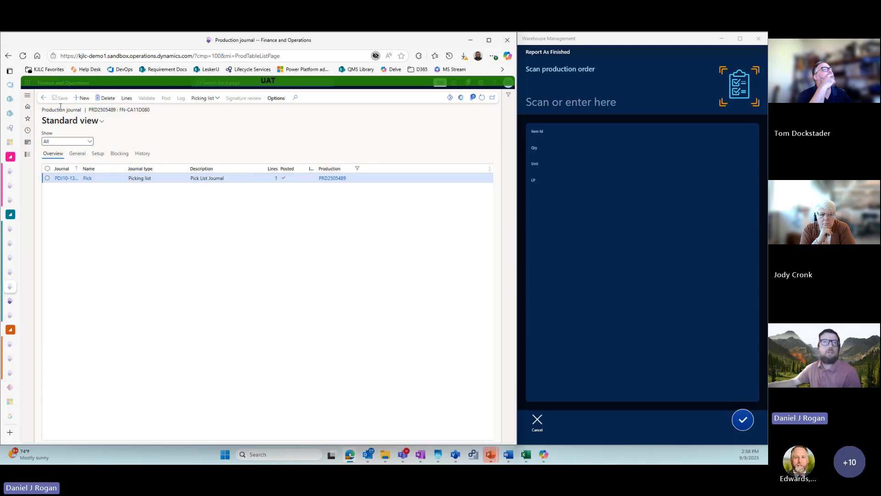
left_click(45, 98)
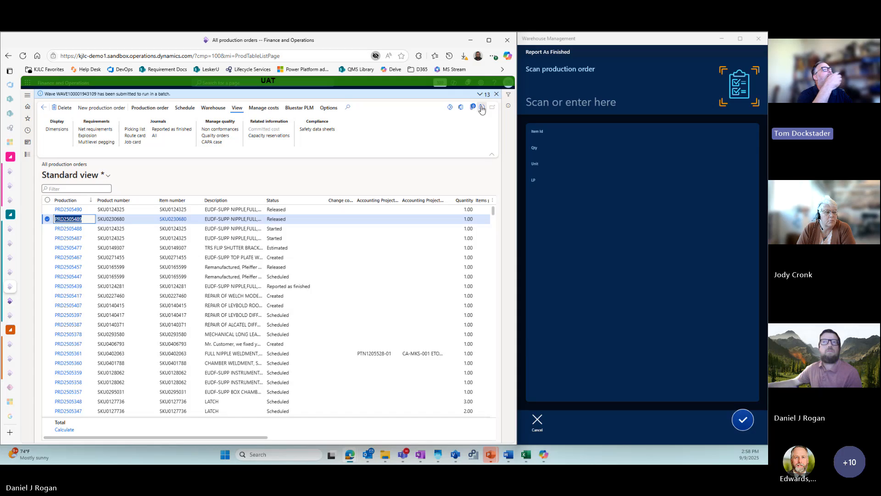
left_click(481, 110)
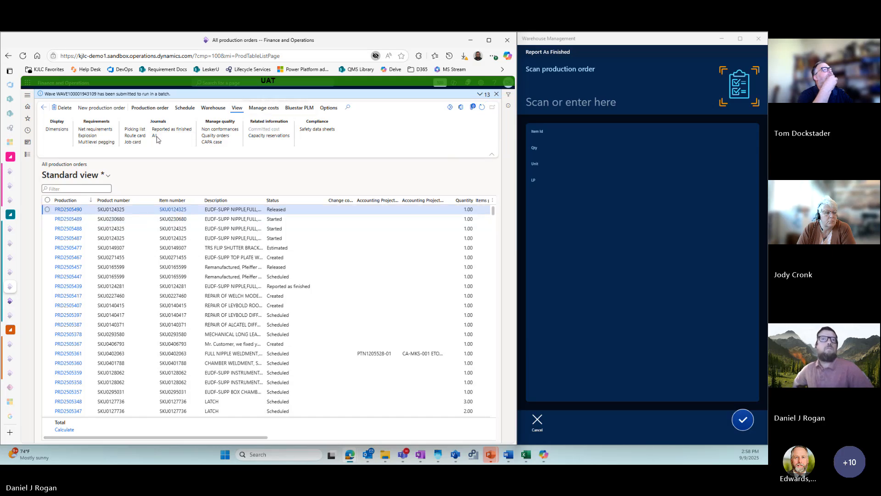
left_click(156, 137)
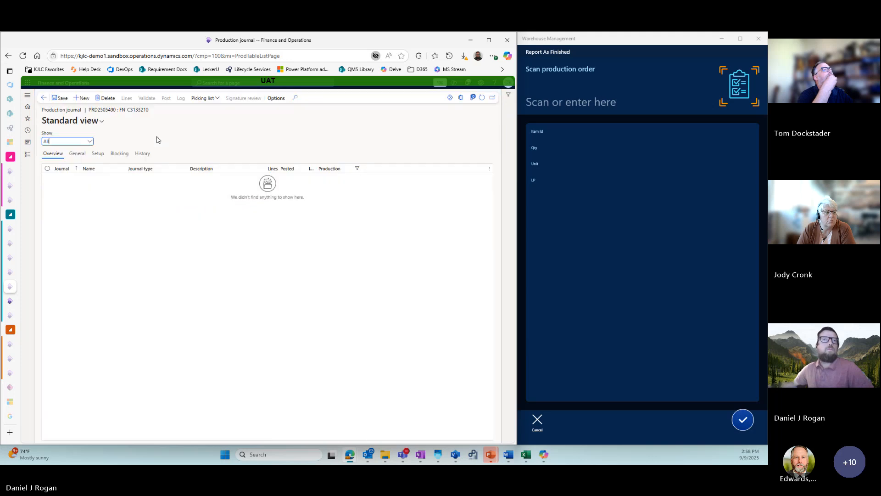
left_click(42, 98)
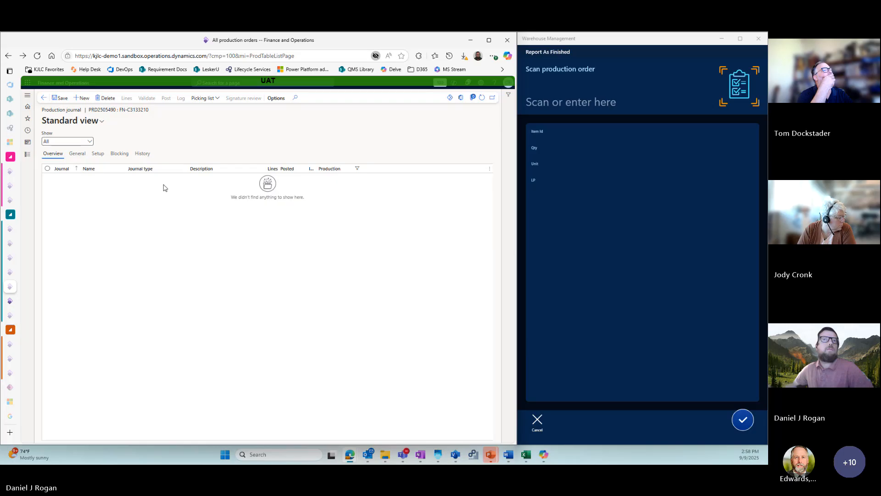
key("Escape")
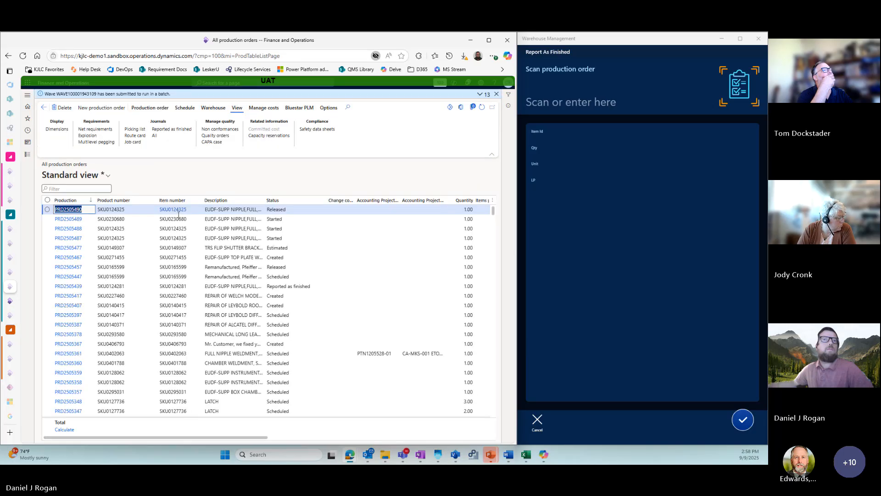
- Open all production journals of order PRD2505489 and review its two job card journals and its report as finished journal
left_click(178, 219)
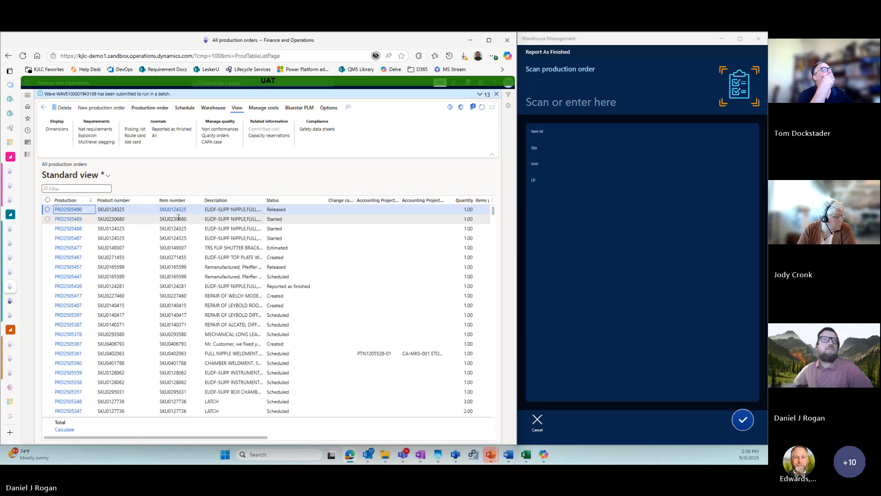
left_click(156, 137)
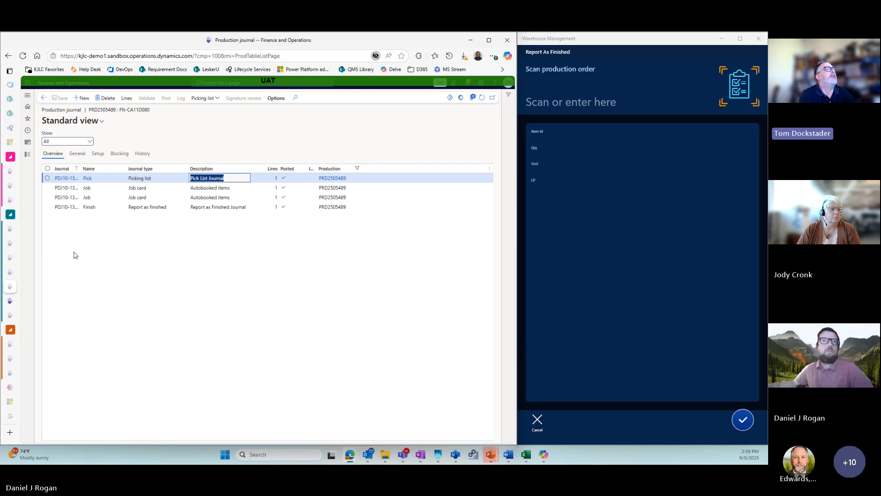
left_click(47, 189)
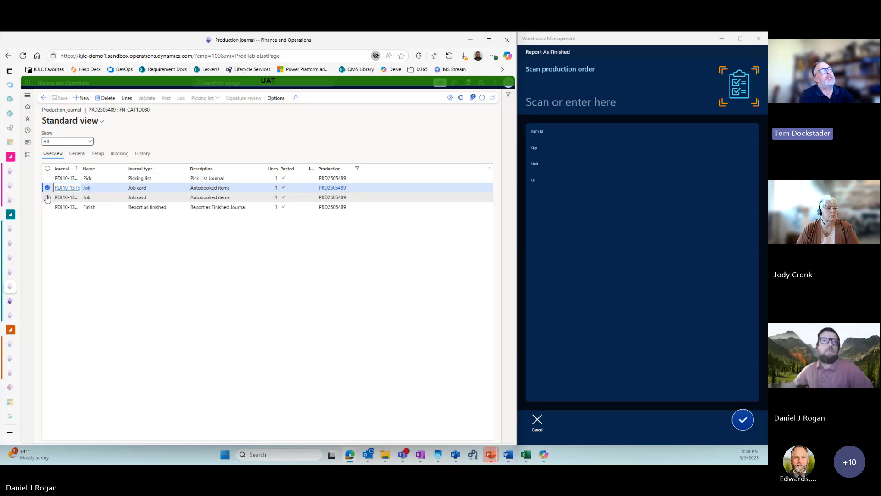
left_click(47, 198)
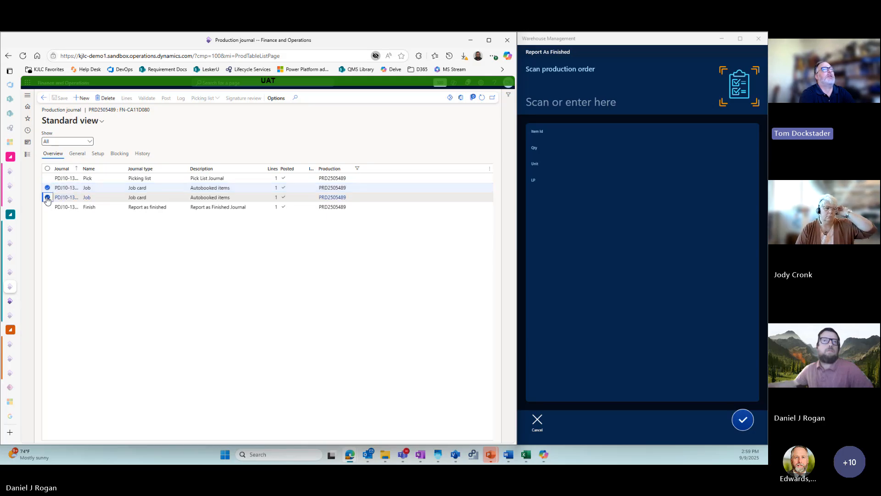
left_click(108, 209)
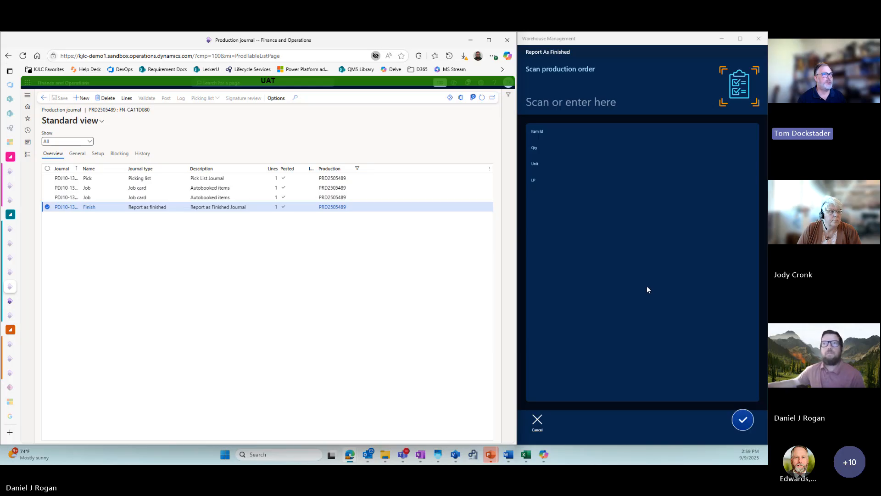
- Leave Report As Finished in Warehouse Management and go back from the Production menu
left_click(538, 419)
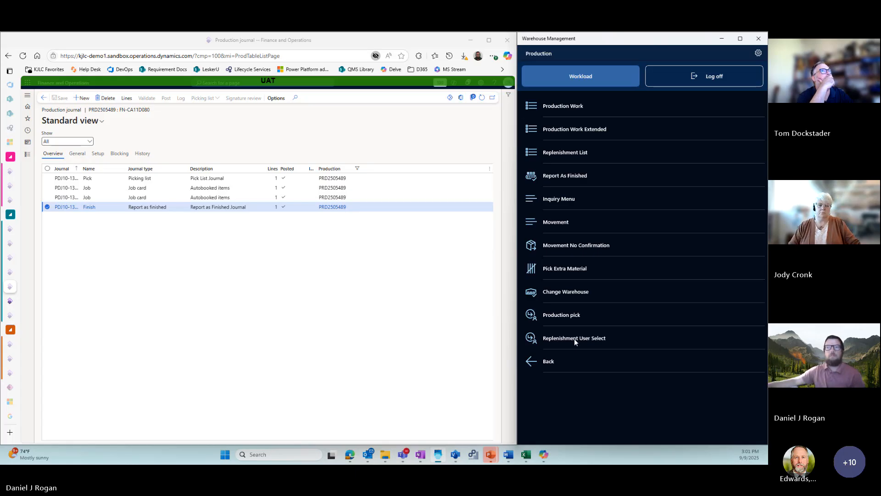
left_click(550, 362)
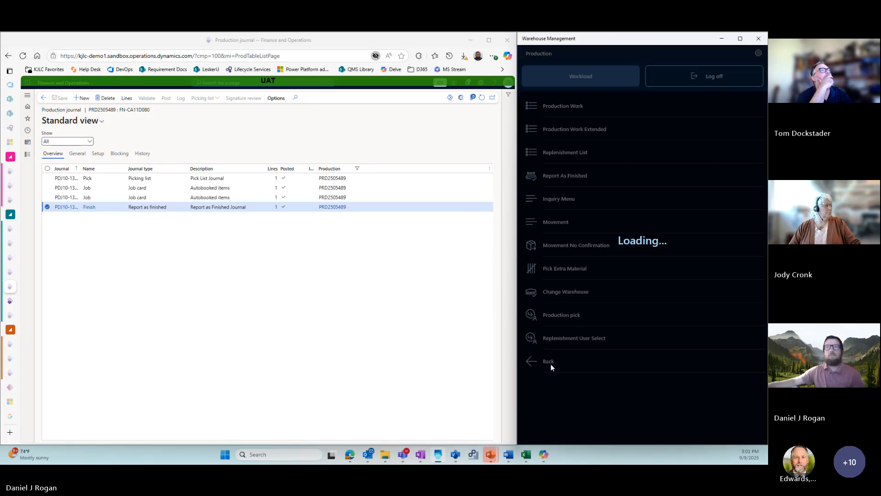